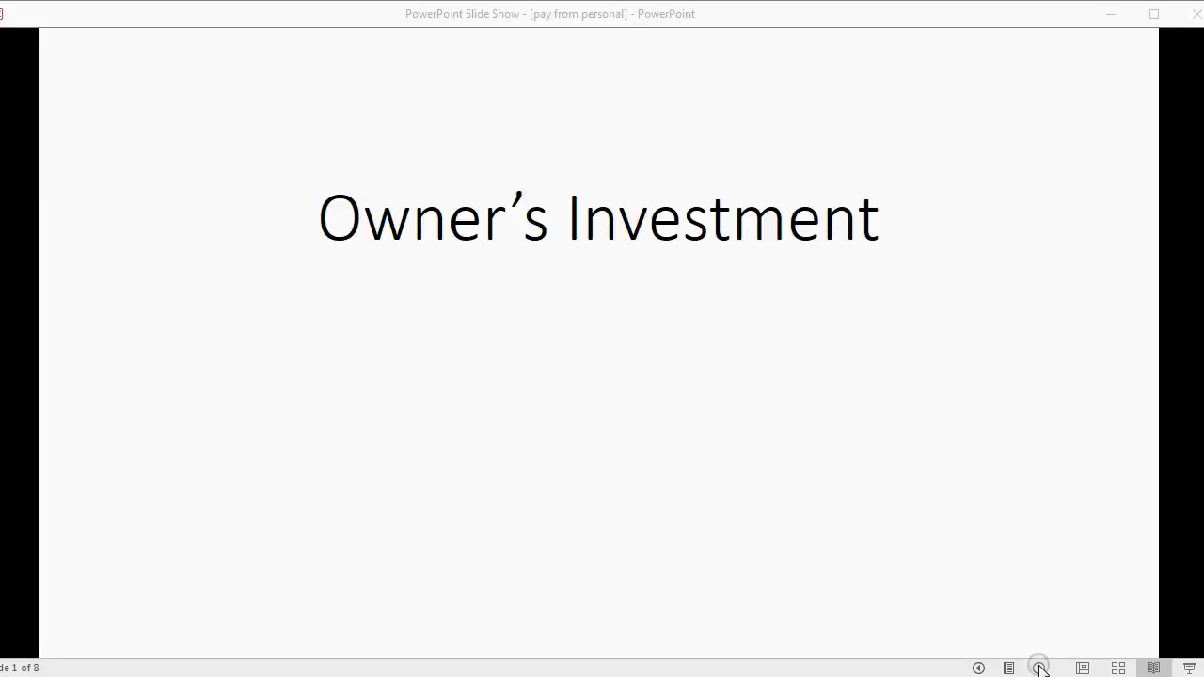
Reveal the owner's investment diagram: Cash 10,000 and Equipment 20,000 flowing into Owner's Capital.
click(1039, 667)
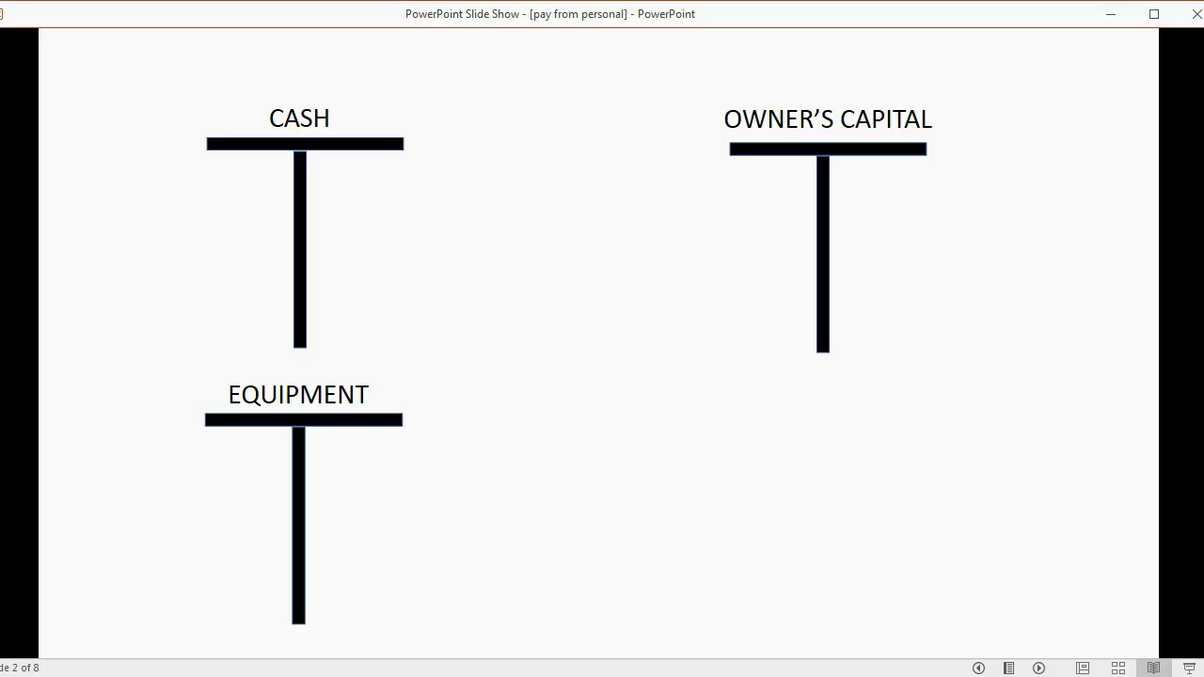
key(Right)
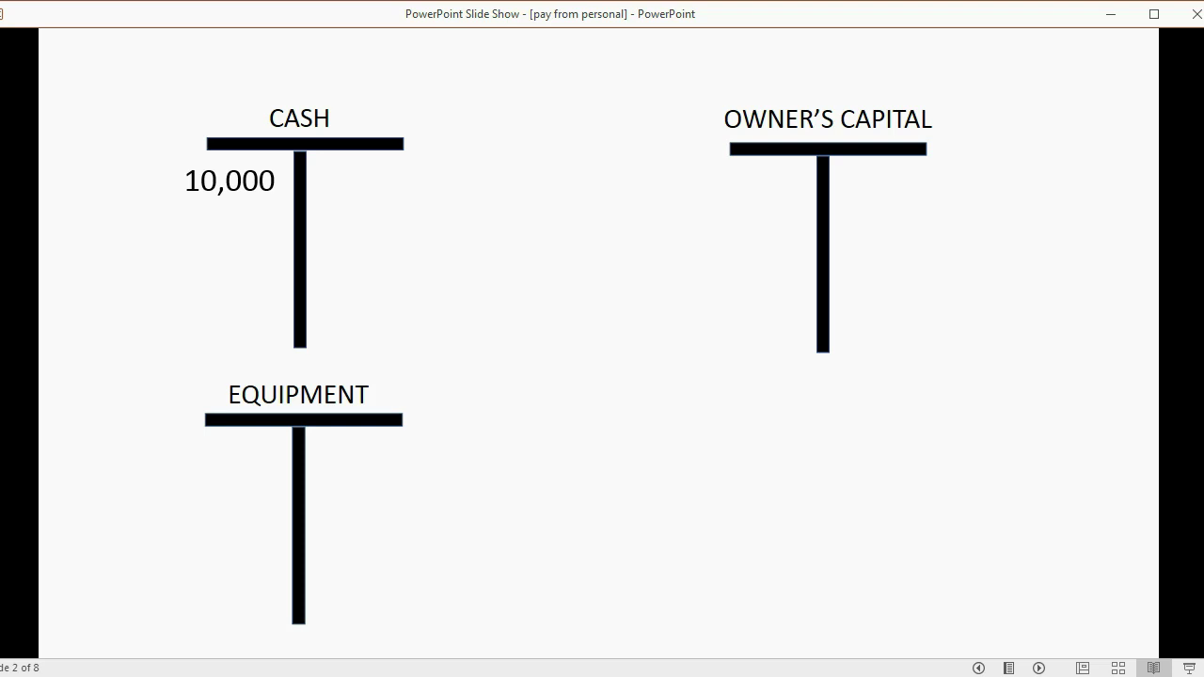
key(Right)
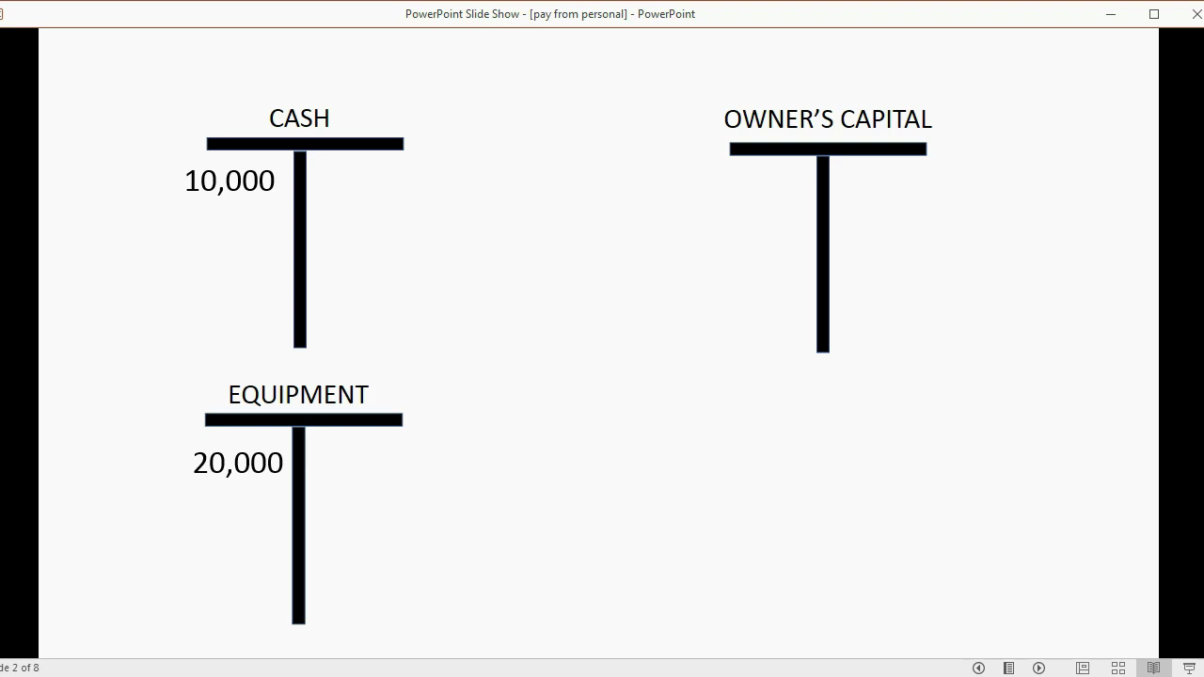
key(Right)
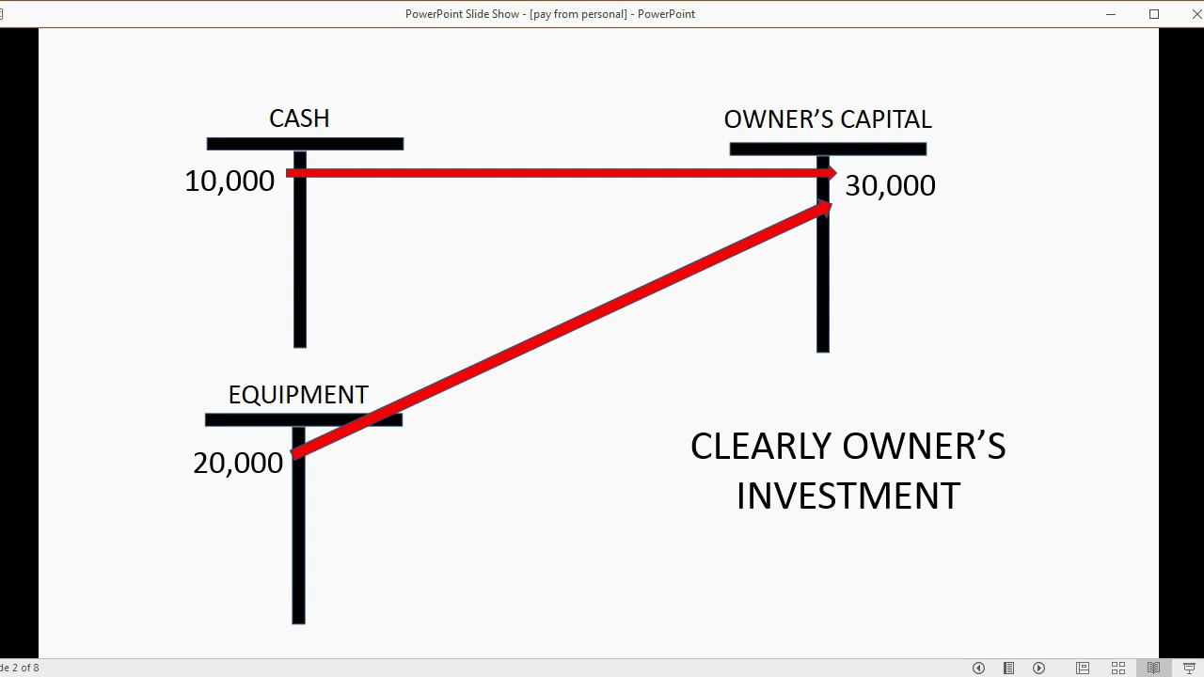
Play the delivery expense 2,000 and equipment 7,000 animations, then reach the personal-account question slide.
key(Right)
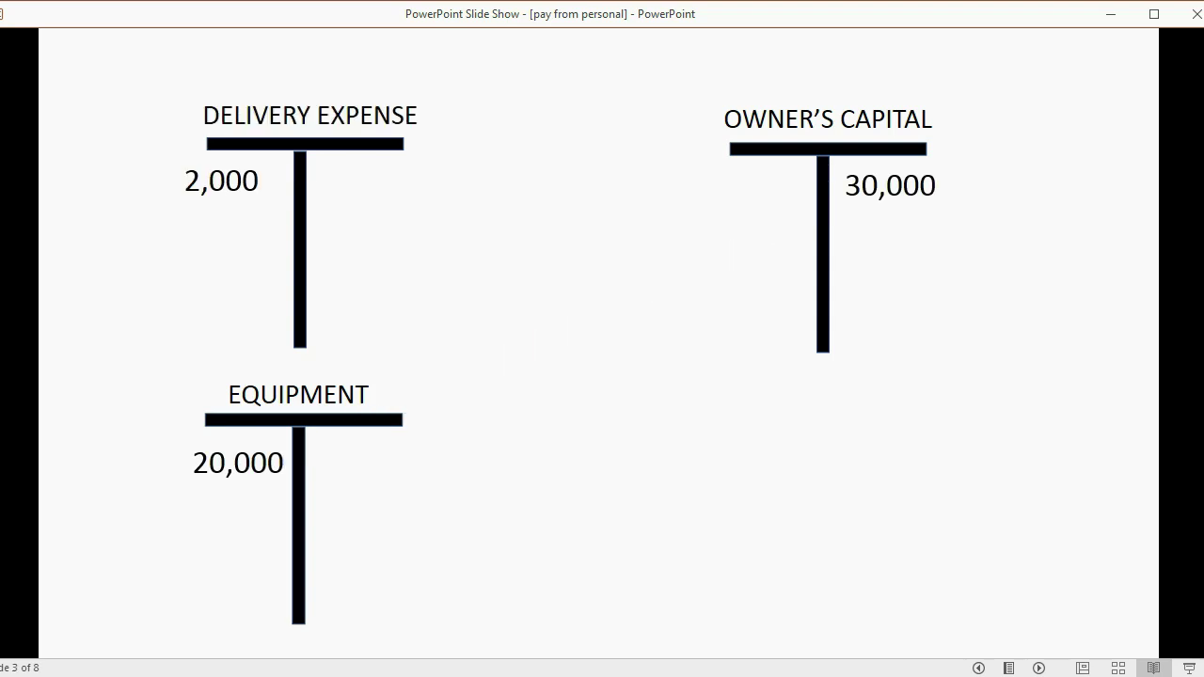
key(Right)
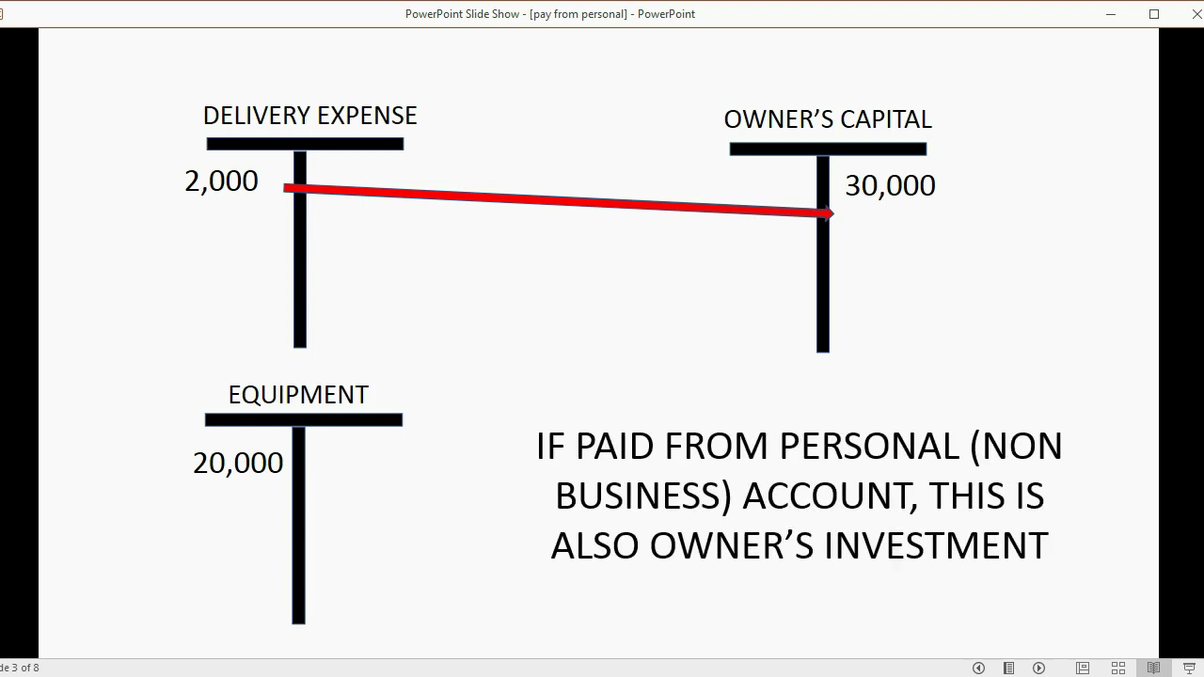
key(Right)
key(Right)
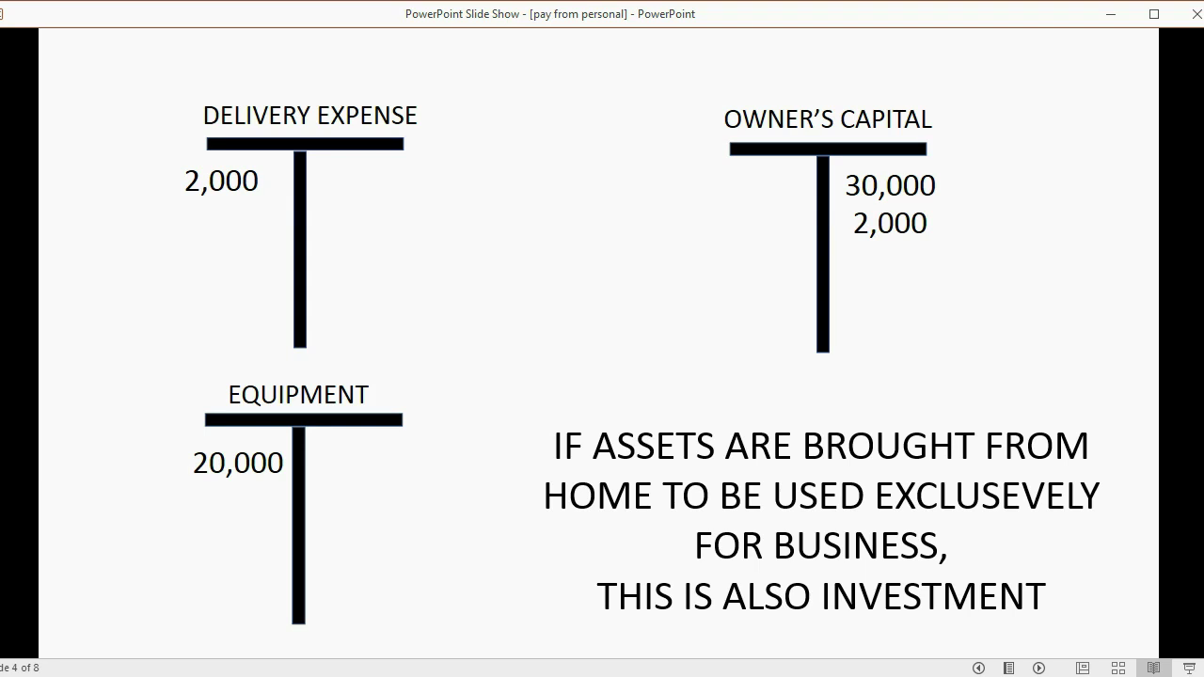
key(Right)
key(Right)
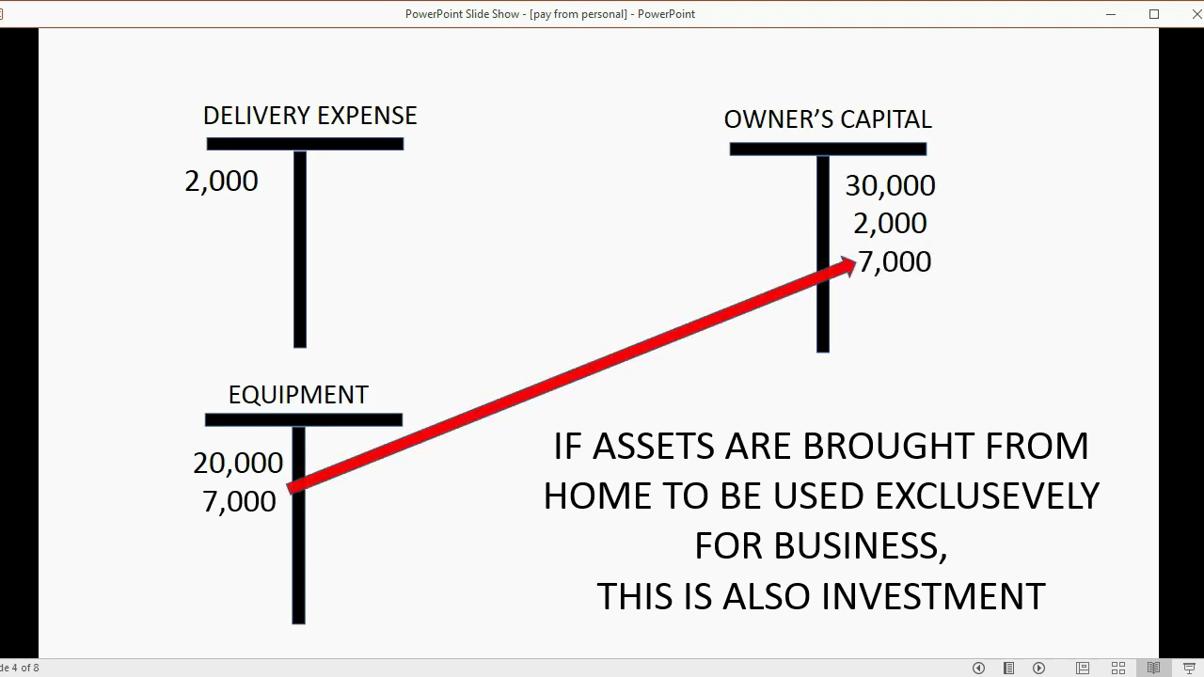
key(Right)
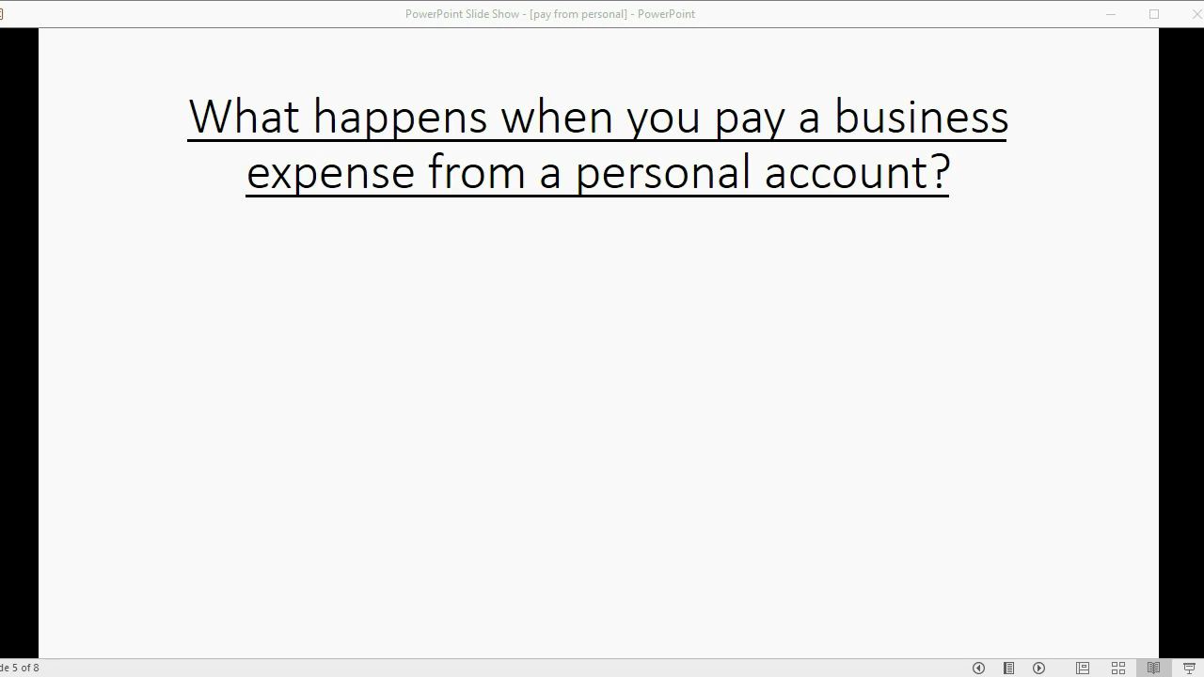
Reveal the four points on recording, personal funds, Capital, and credit card/cash, then reach the For example slide.
click(1040, 667)
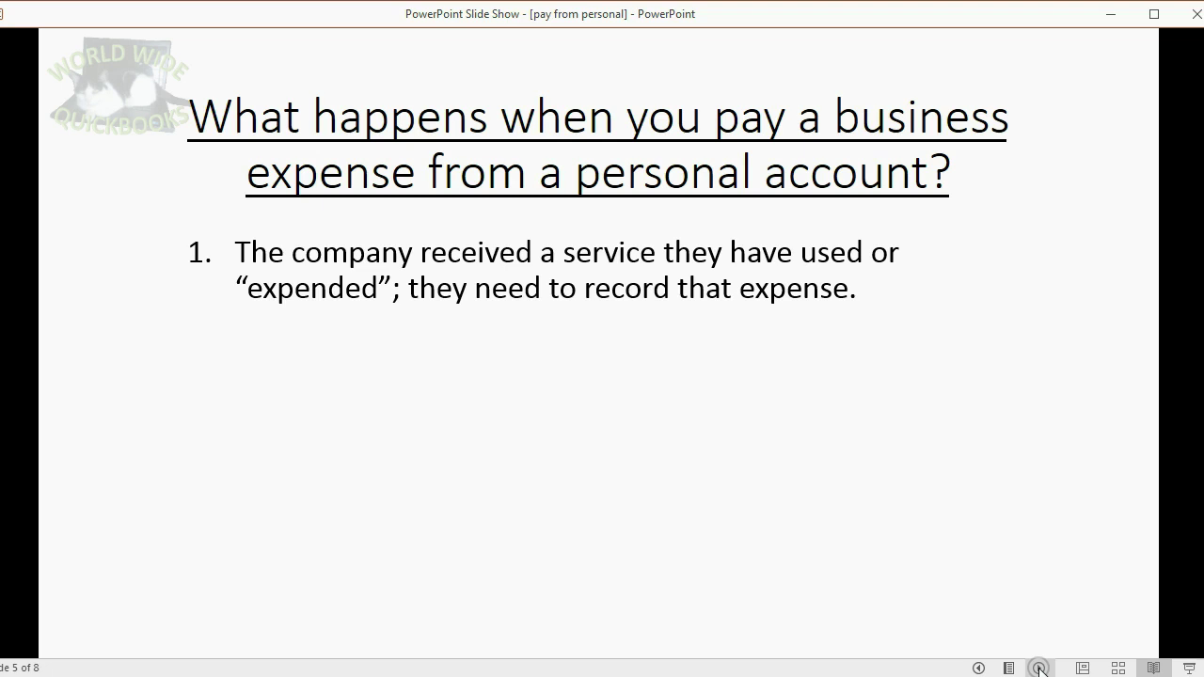
click(1039, 668)
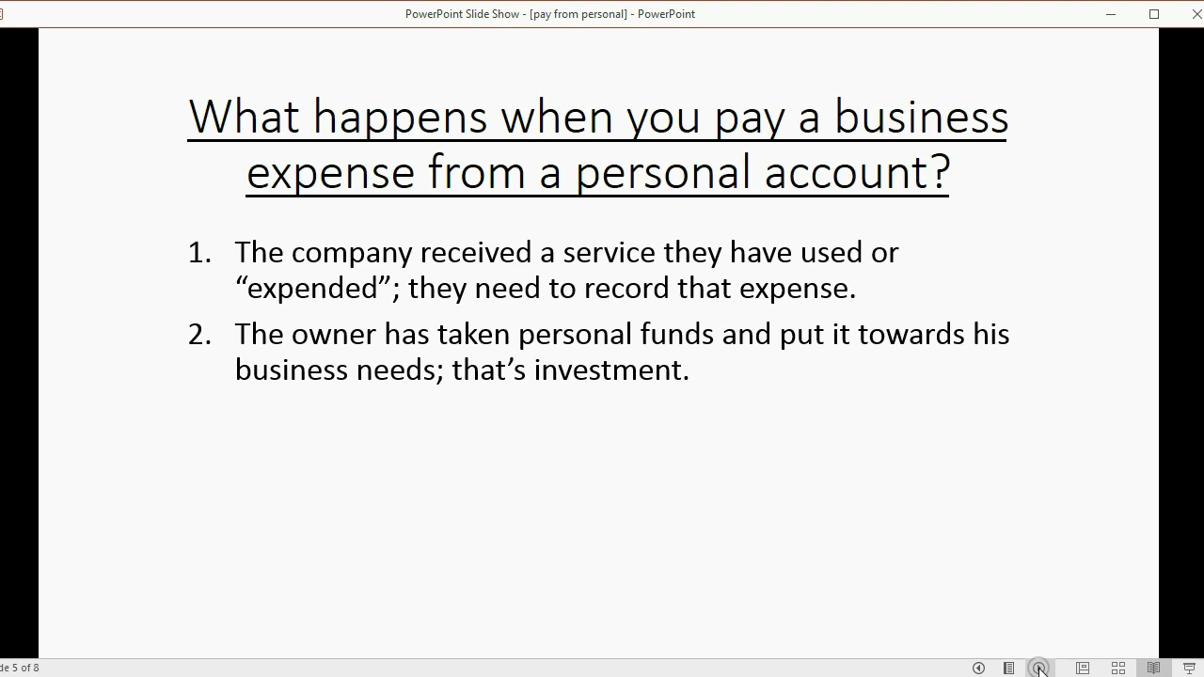
click(1039, 667)
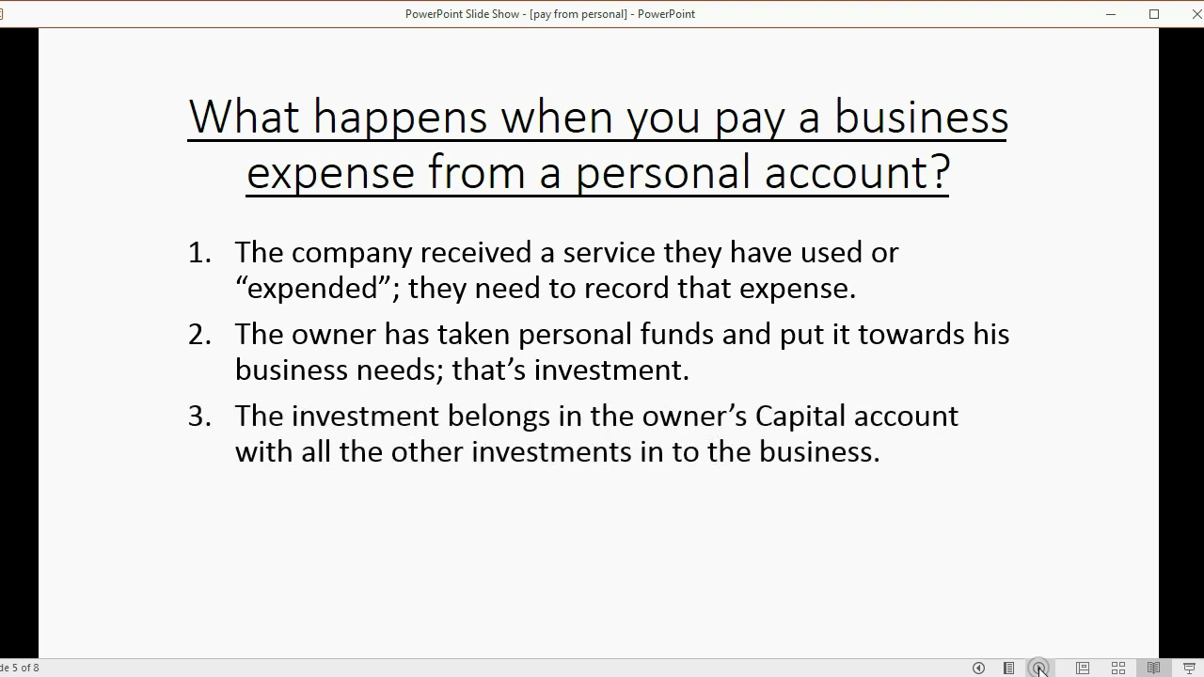
click(1039, 668)
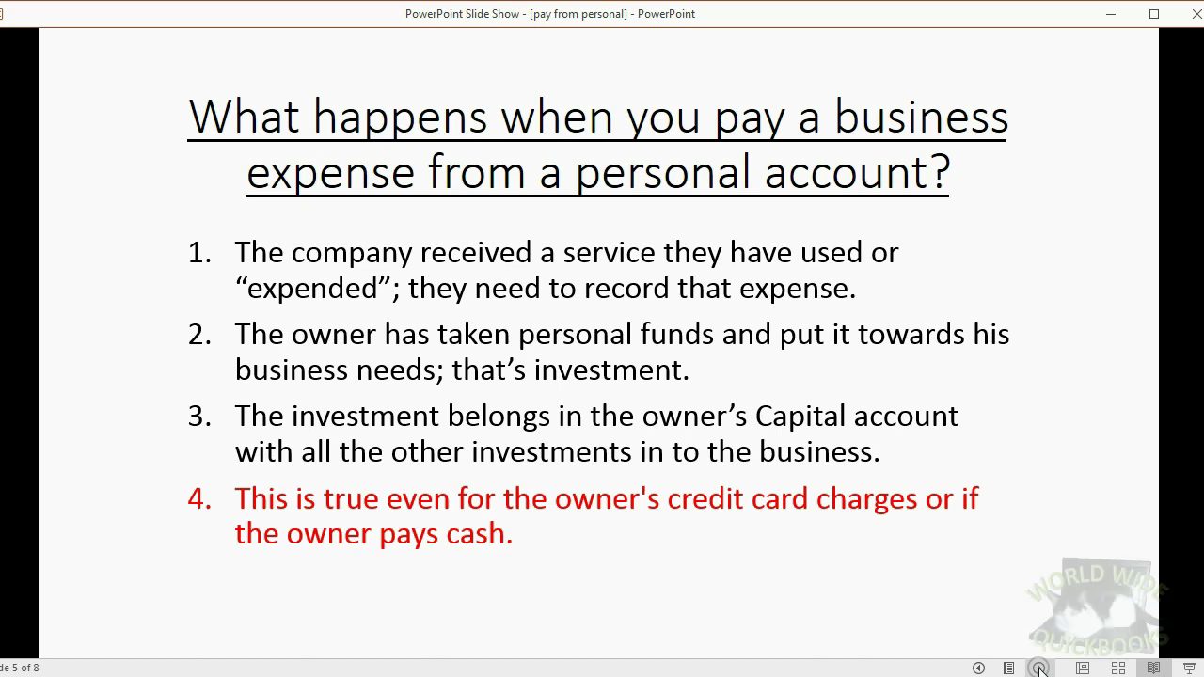
click(1039, 667)
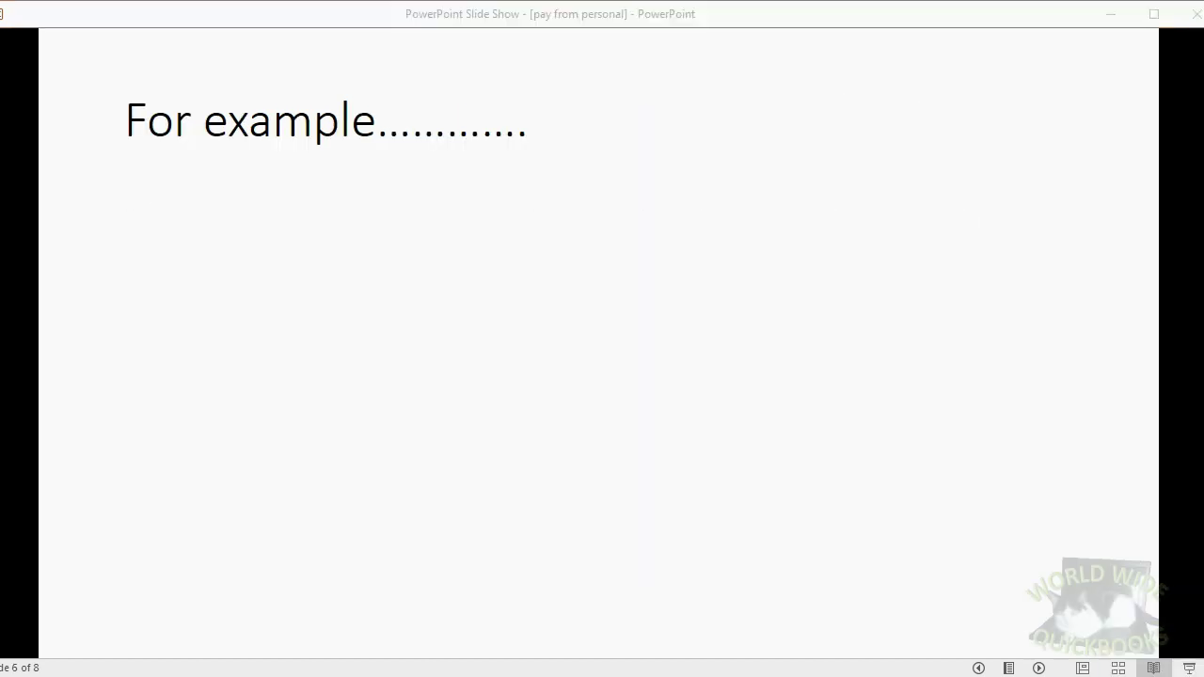
Reveal the April 5 $500 delivery example with its expense and Holden's added investment bullets.
click(1040, 665)
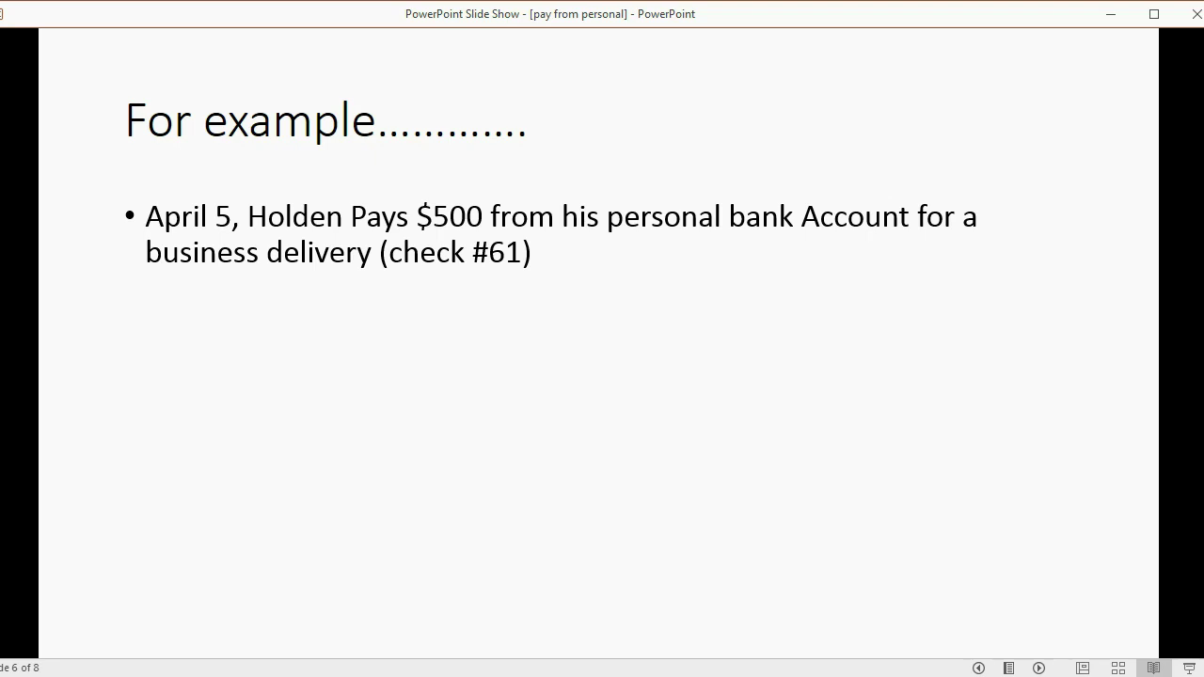
key(Right)
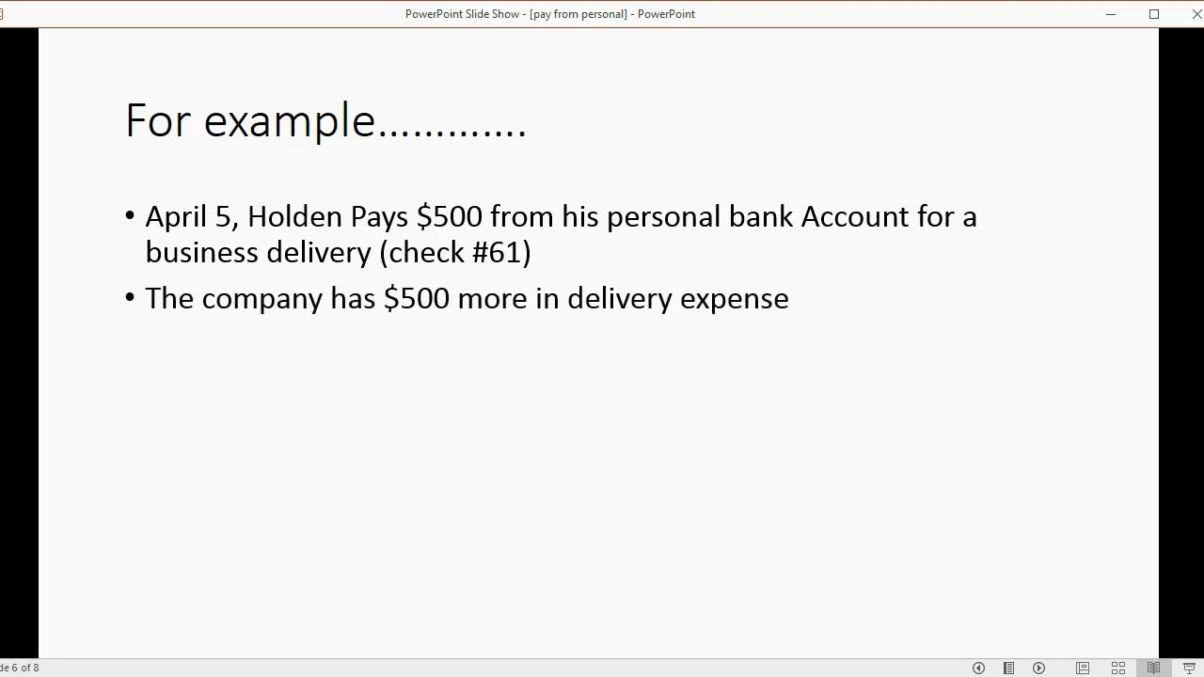
key(Right)
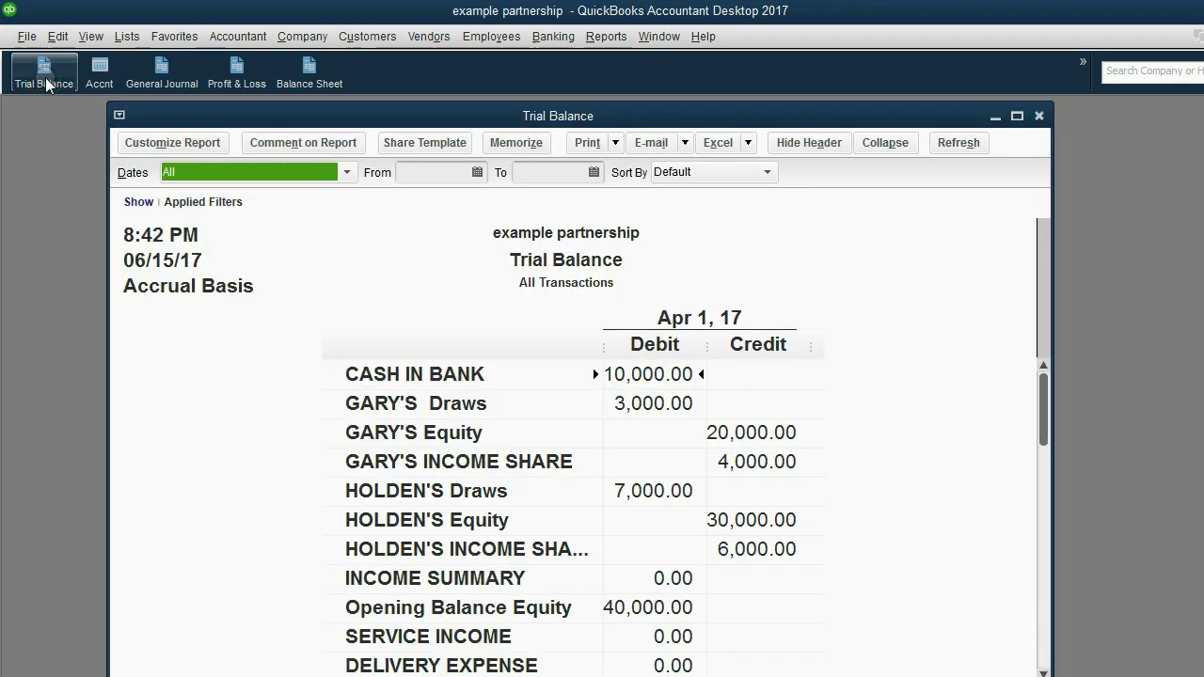
Review the trial balance: DELIVERY EXPENSE at 0.00 and HOLDEN'S Equity credit at 30,000.00.
drag(543, 123, 548, 109)
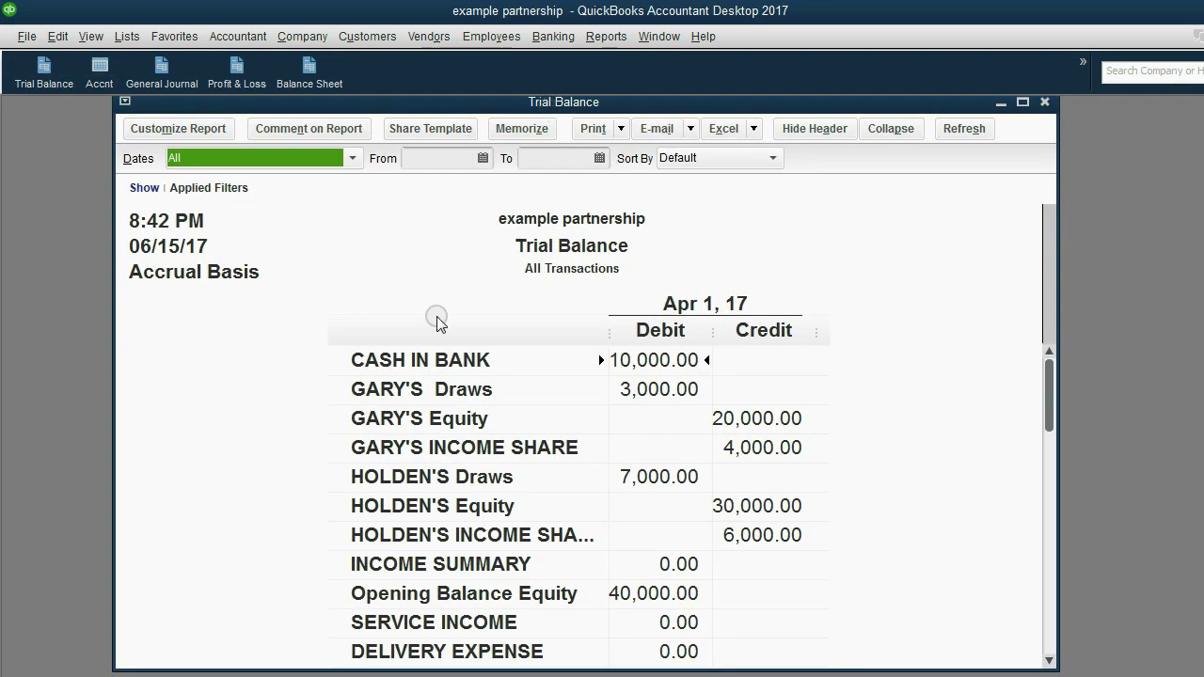
click(386, 640)
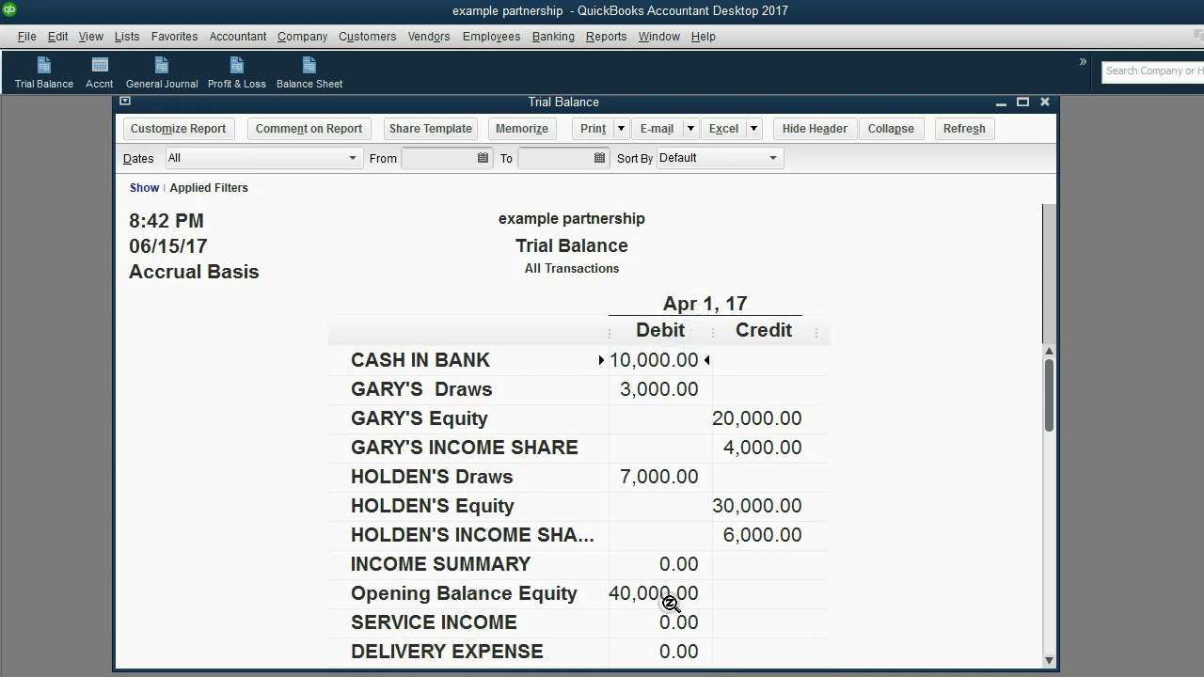
click(664, 652)
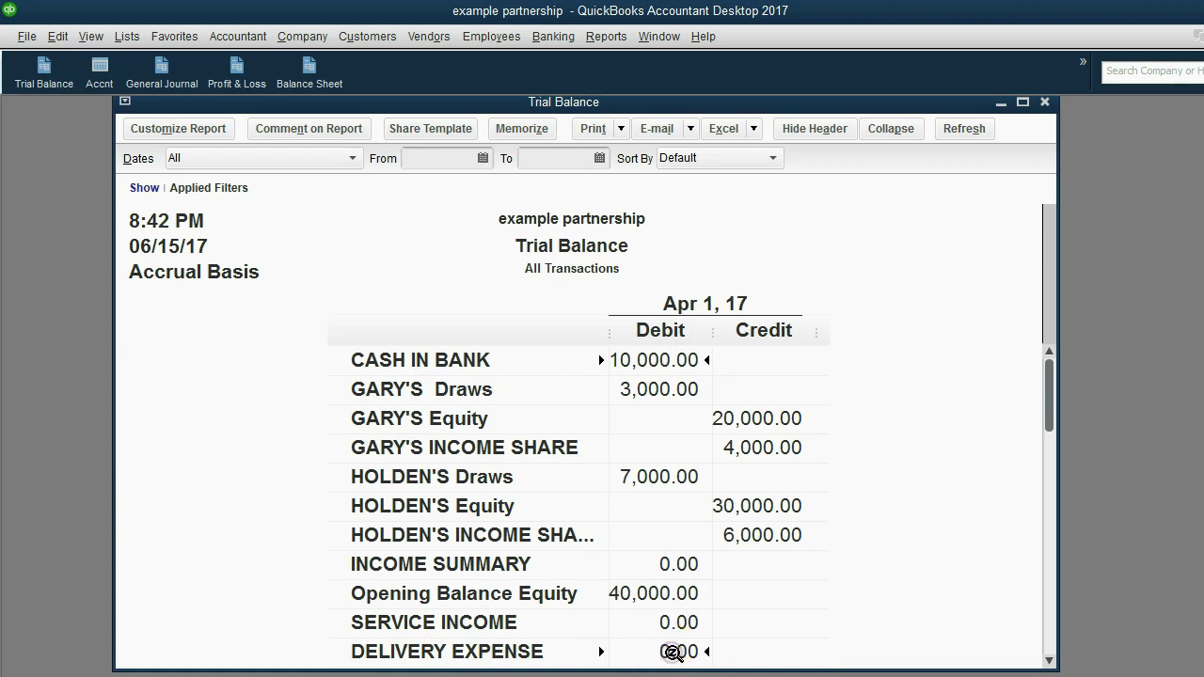
click(467, 655)
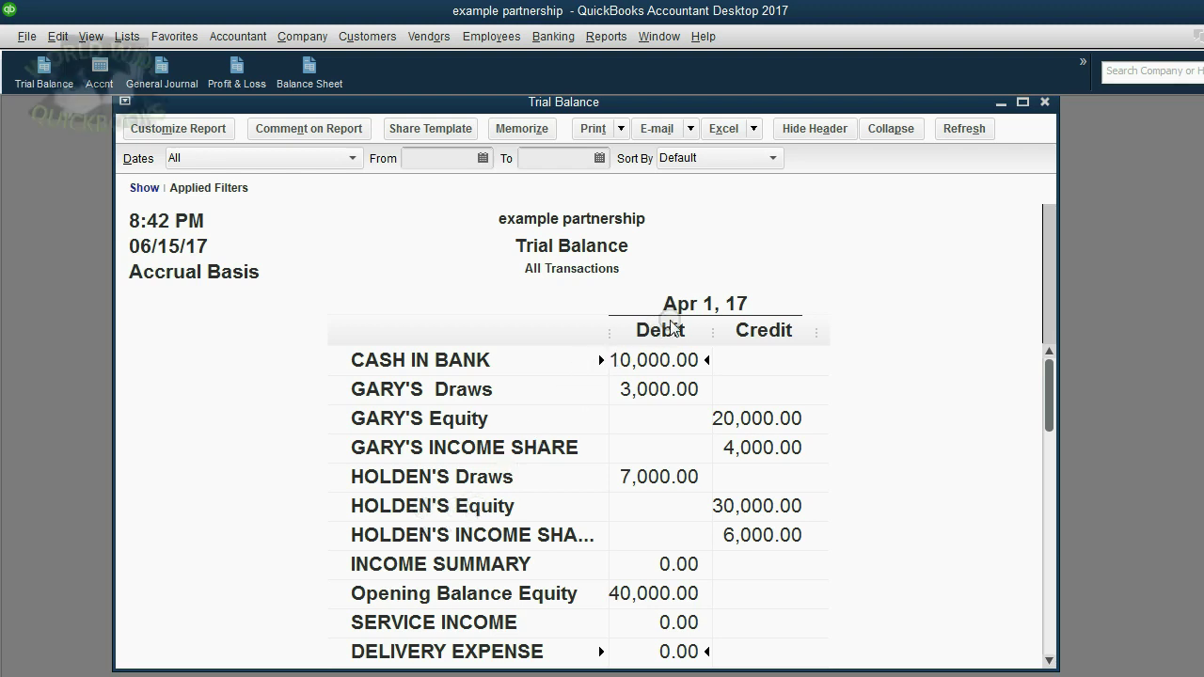
click(757, 513)
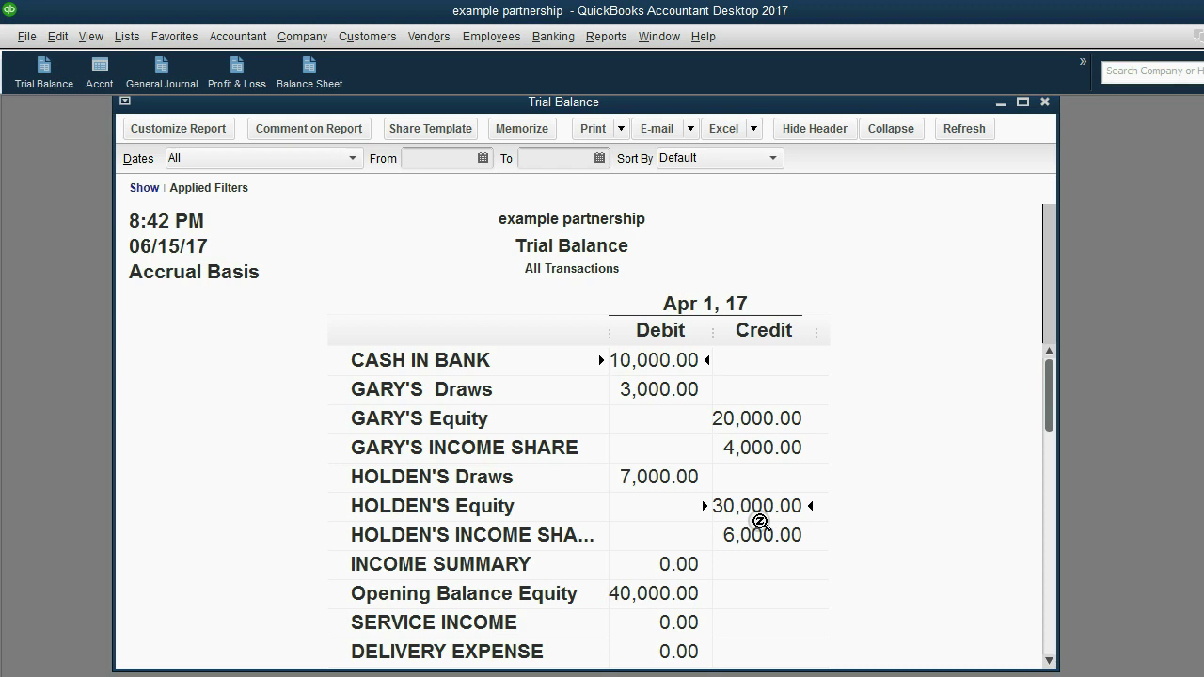
click(693, 650)
click(758, 505)
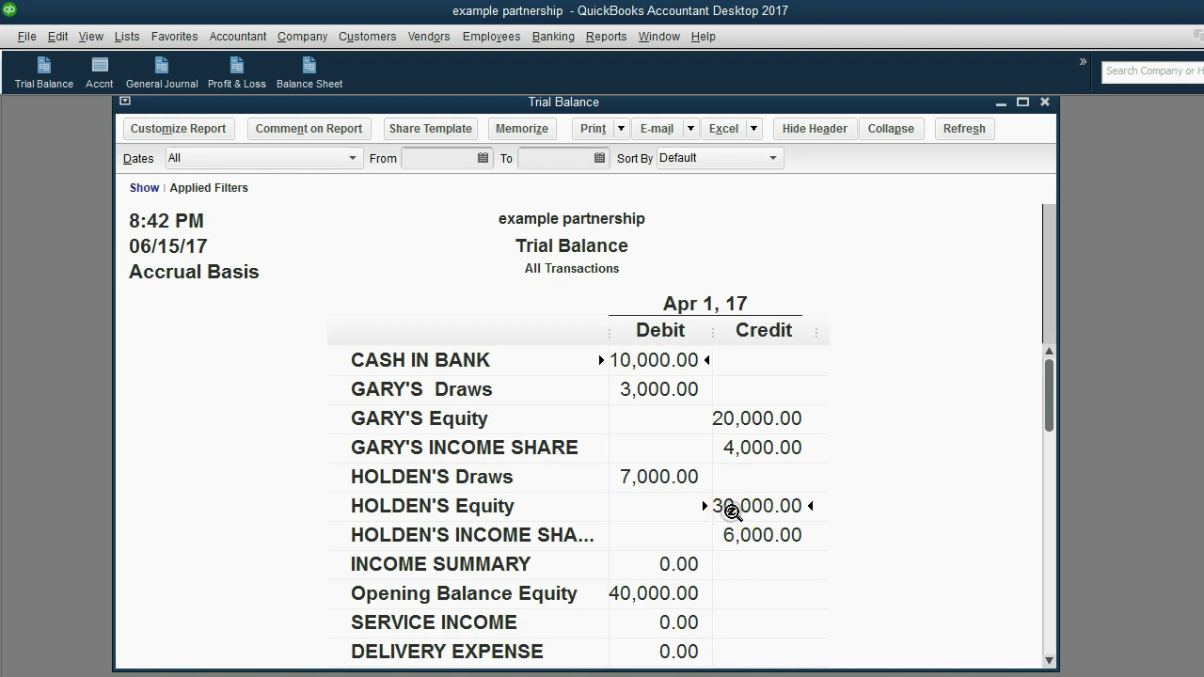
double_click(741, 507)
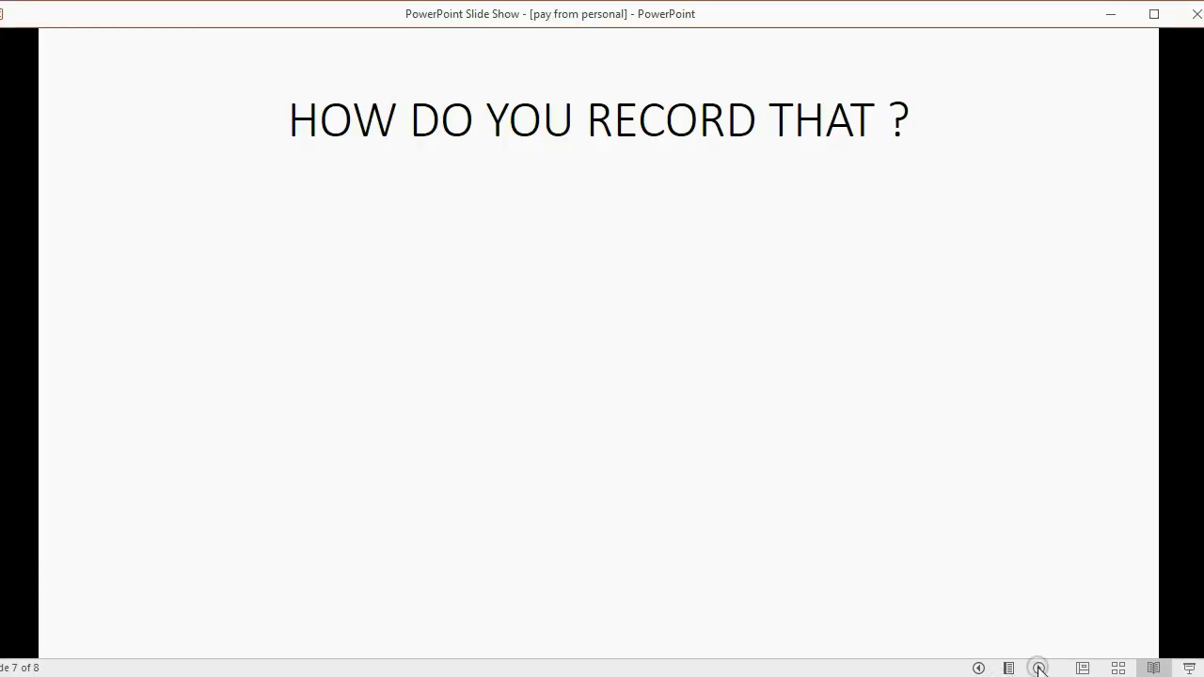
Reveal the VERY SIMPLE answer and the note about opening Holden's capital register.
click(1039, 668)
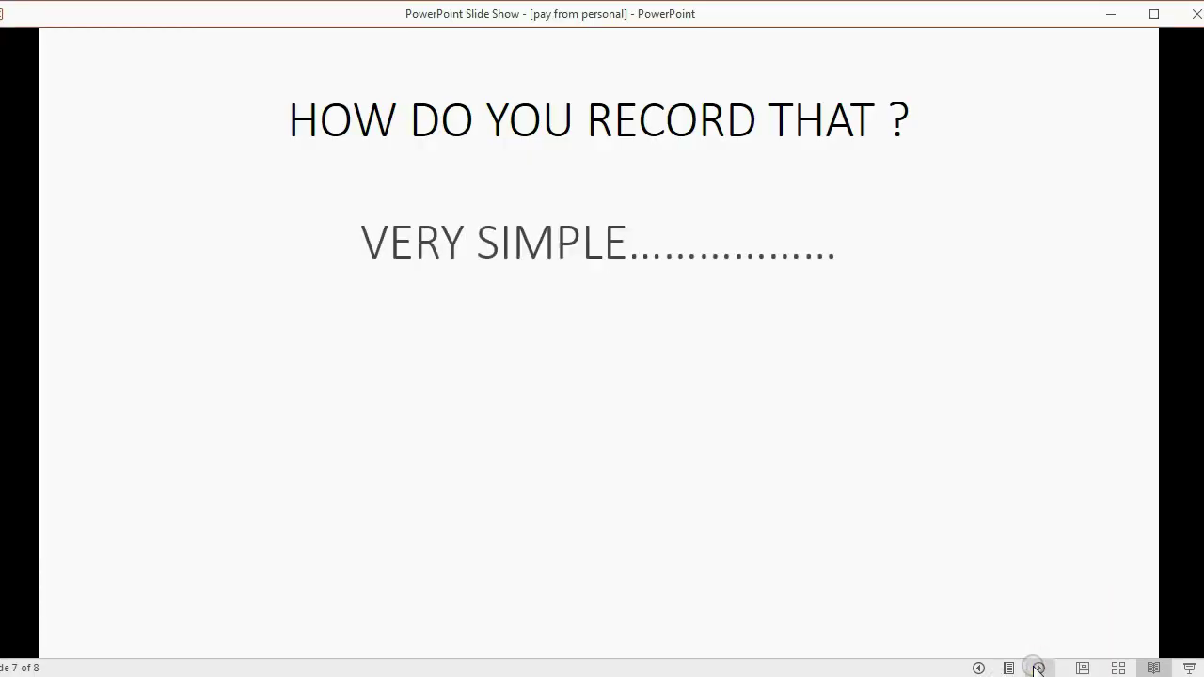
click(1036, 668)
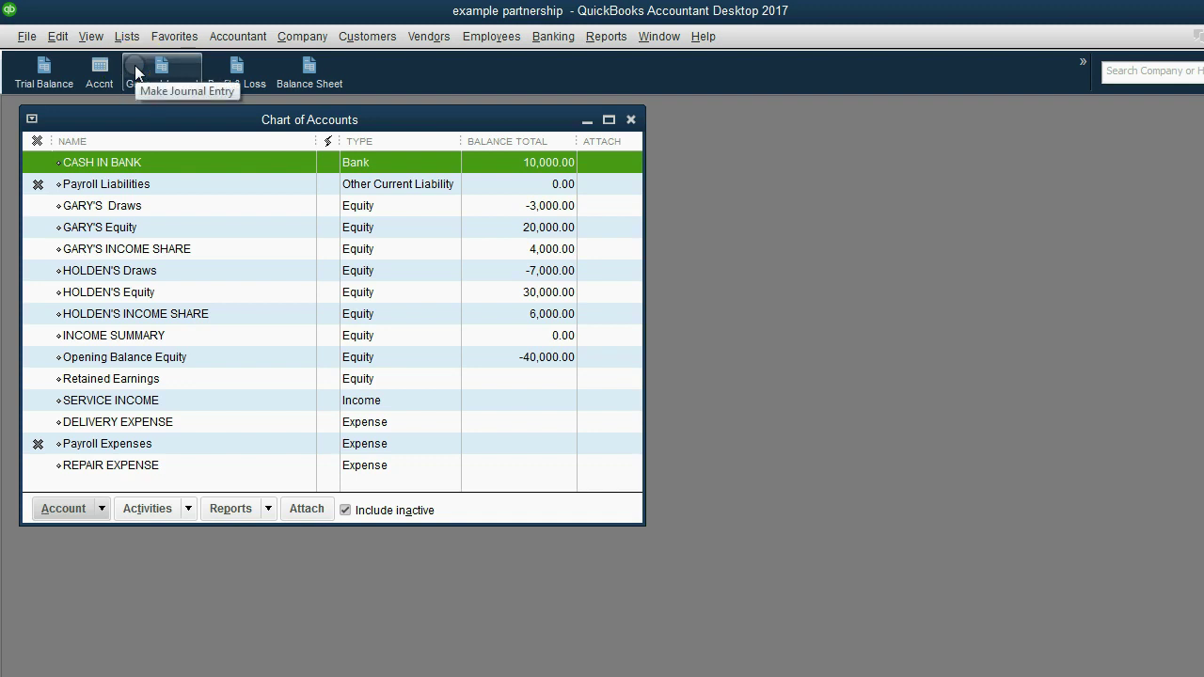
Select the HOLDEN'S Equity account, with its 30,000 balance, in the Chart of Accounts.
click(122, 273)
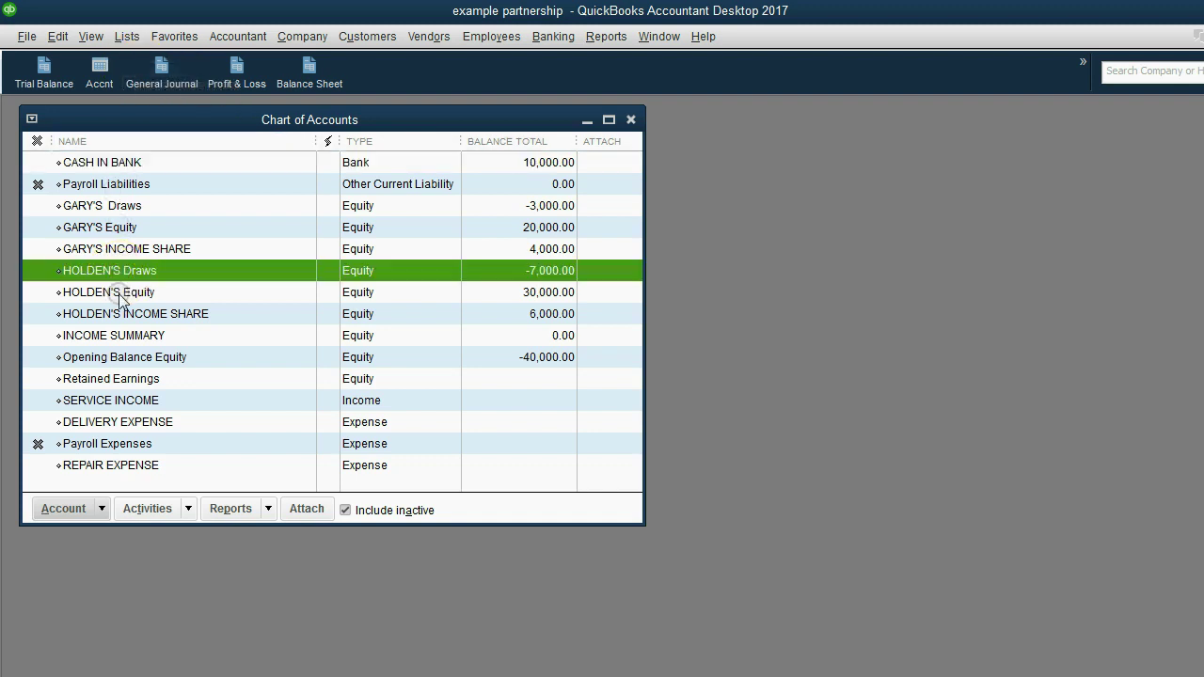
click(127, 292)
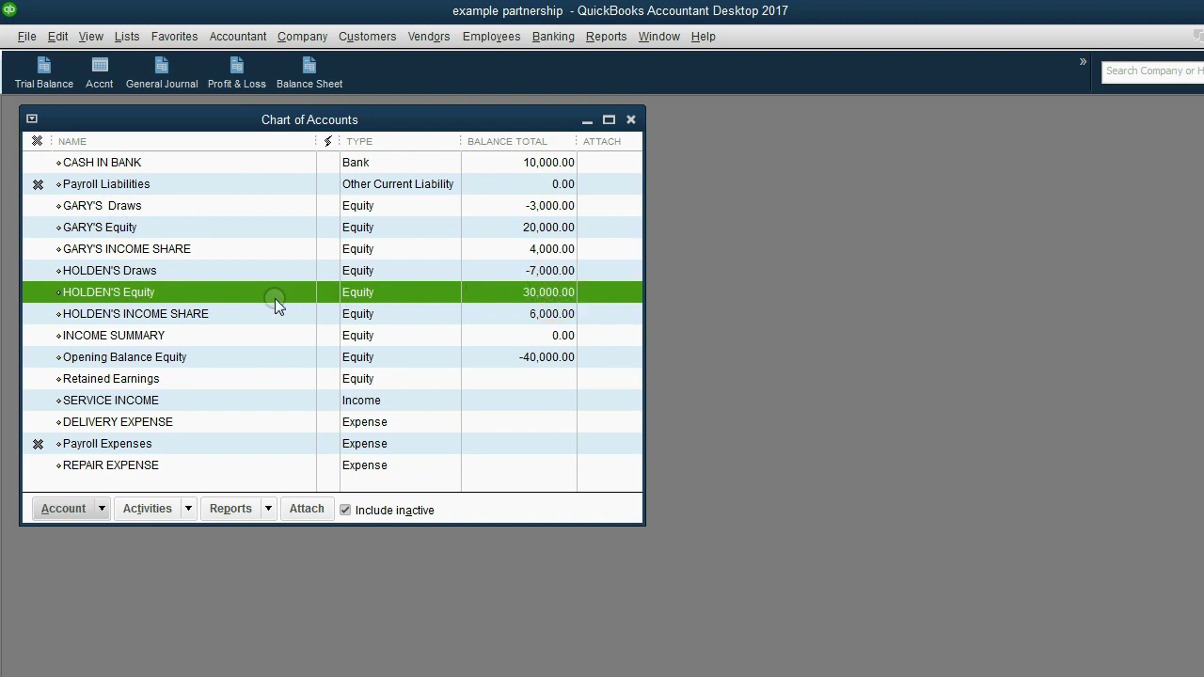
Open the HOLDEN'S Equity register, widen its window, and start a new entry.
double_click(214, 290)
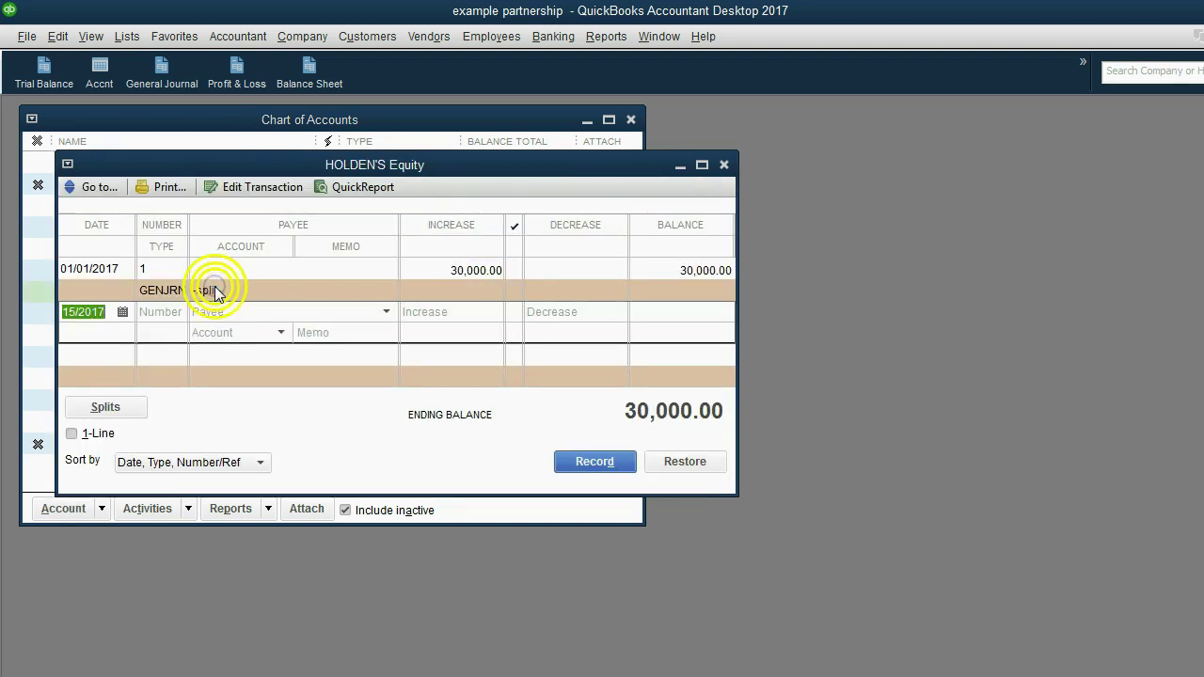
drag(739, 493, 979, 551)
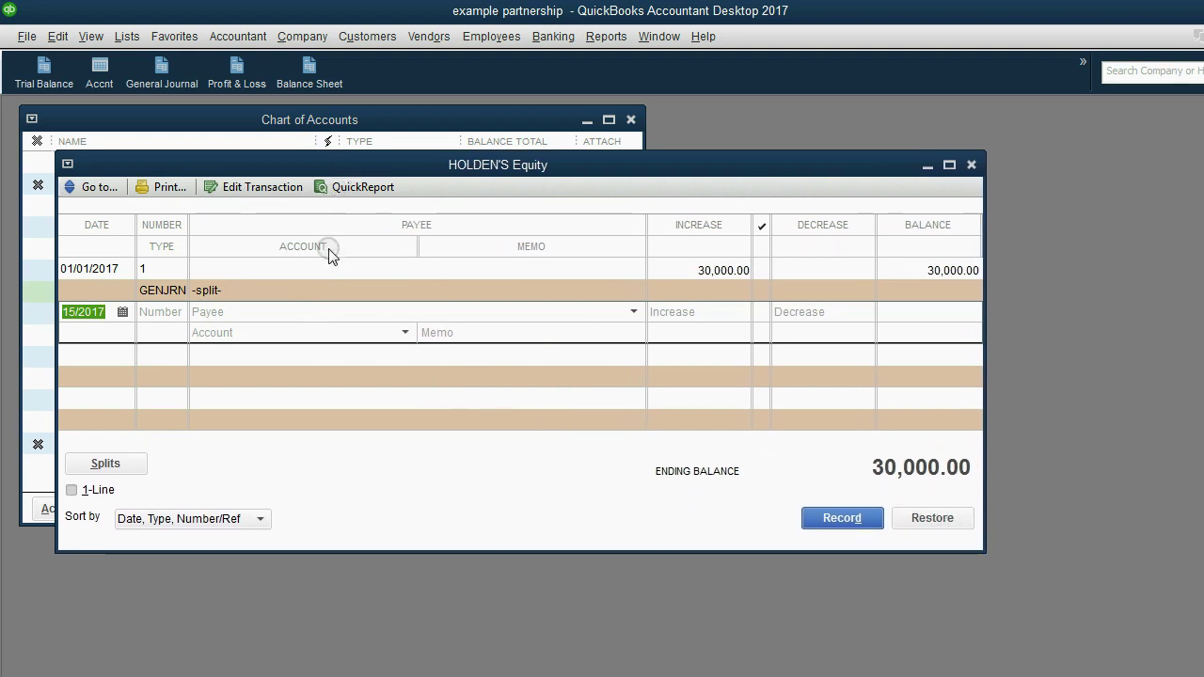
click(296, 331)
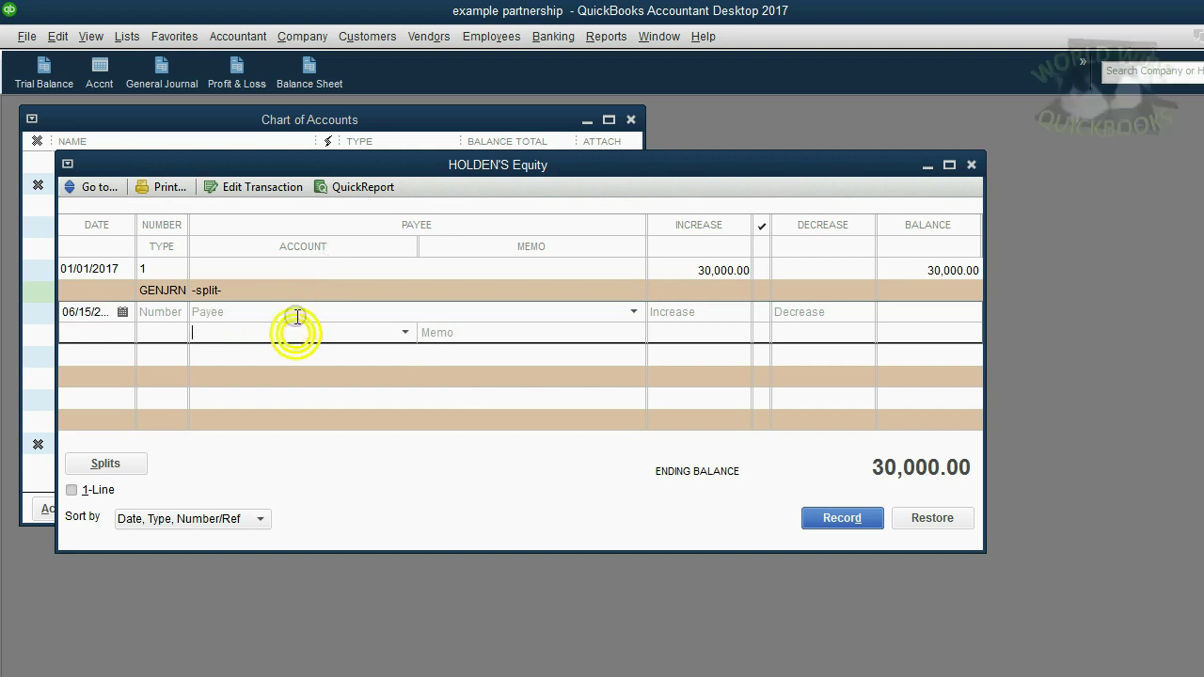
click(297, 311)
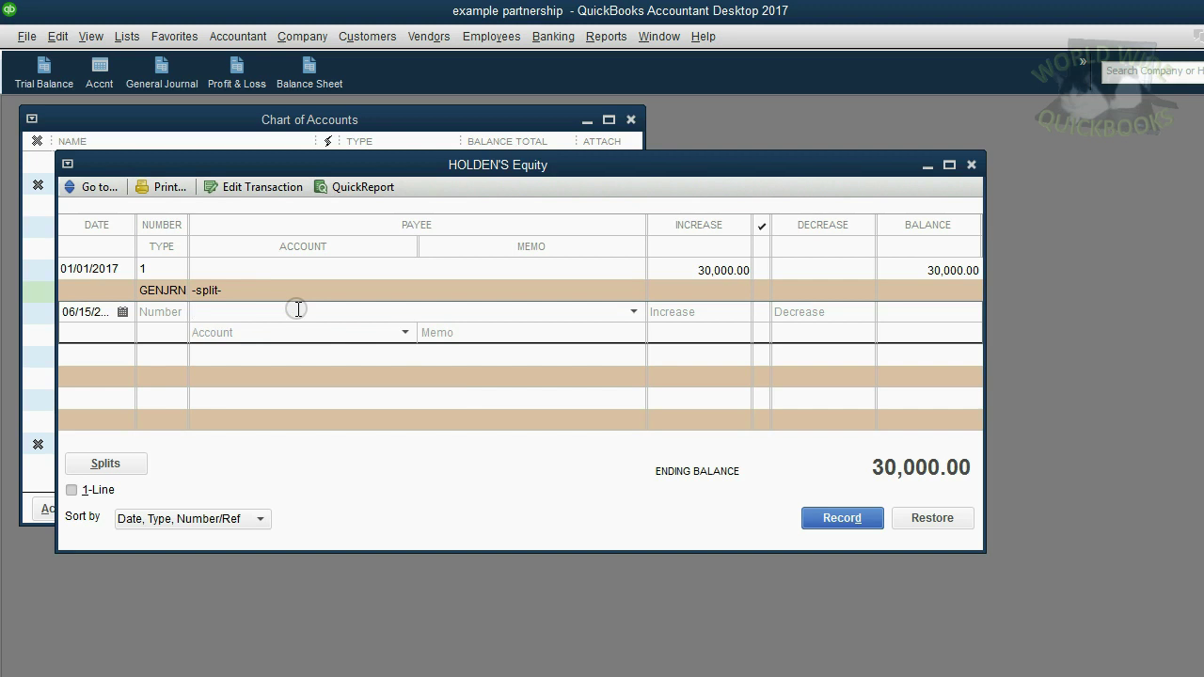
click(299, 331)
click(301, 312)
click(302, 333)
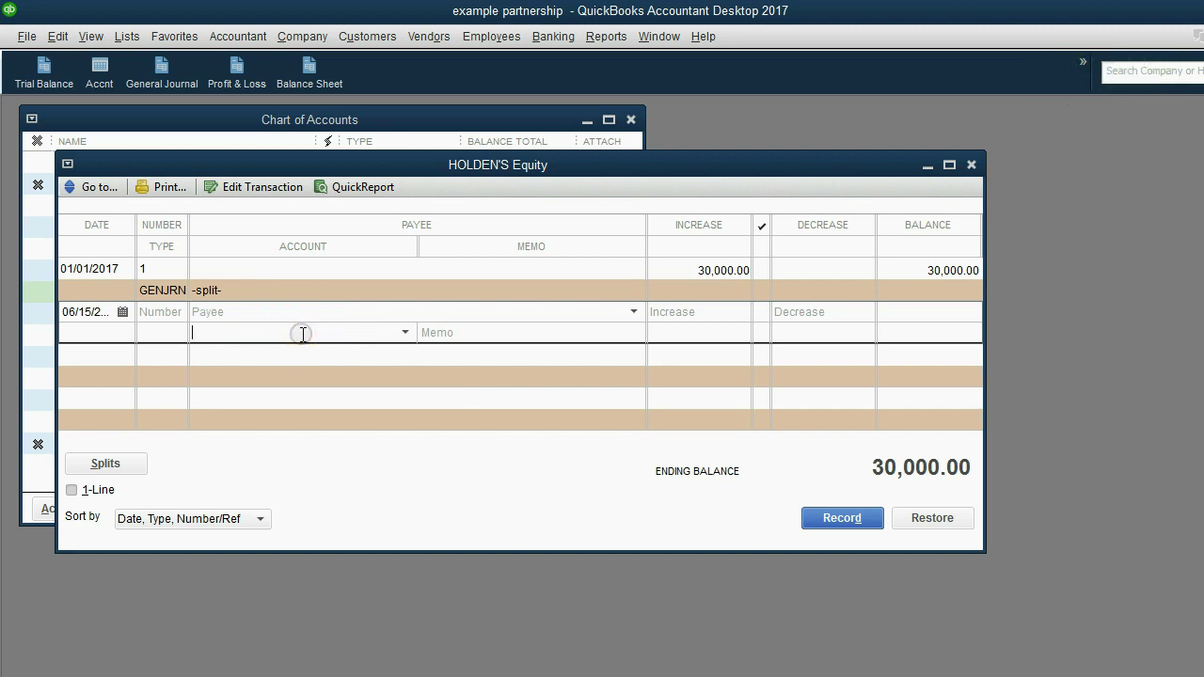
Switch the register to 1-Line view so each transaction shows on one line.
click(72, 490)
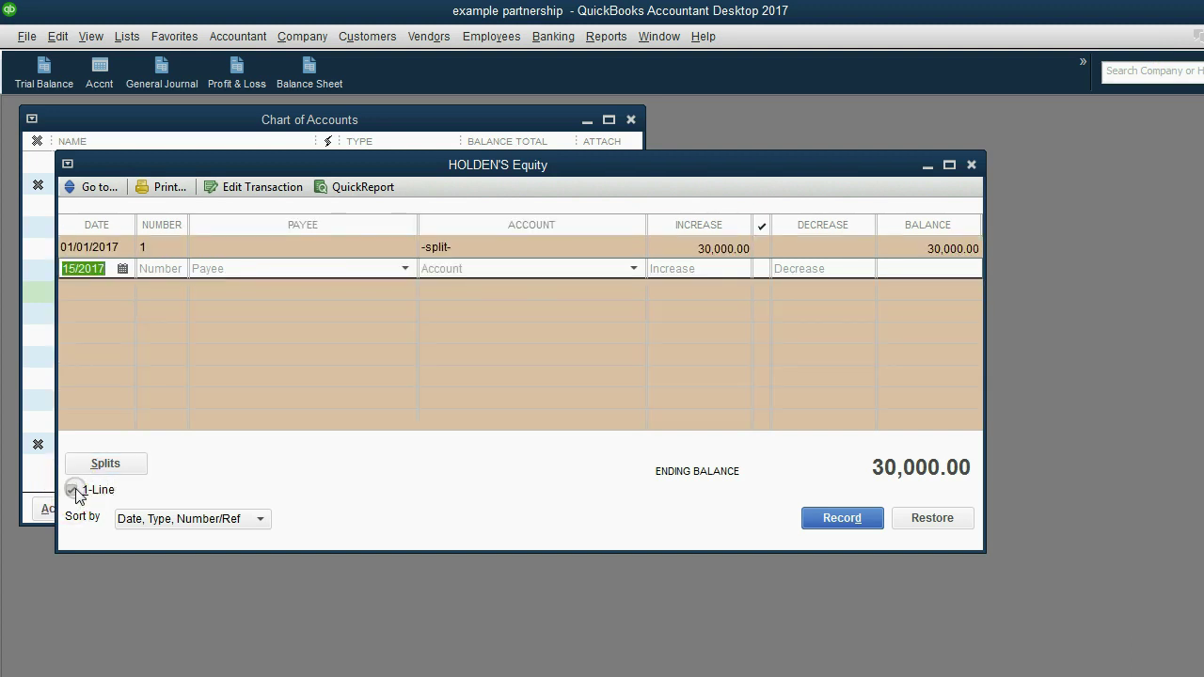
click(73, 490)
click(74, 490)
click(72, 490)
click(229, 331)
click(477, 335)
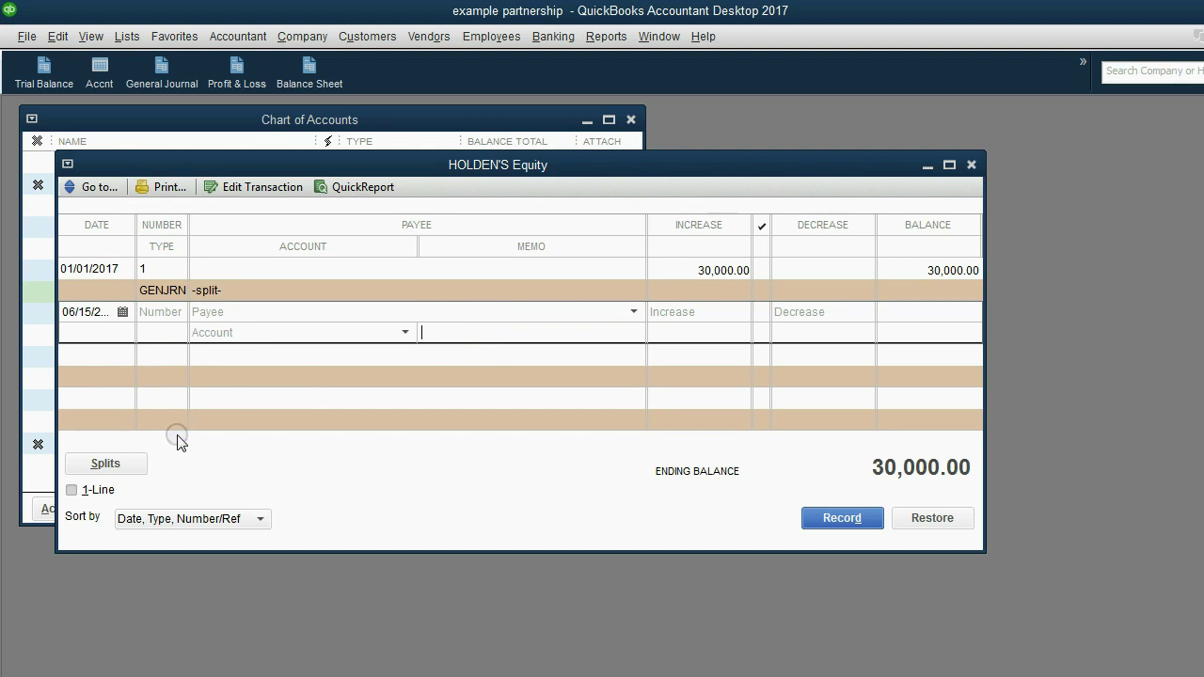
click(74, 490)
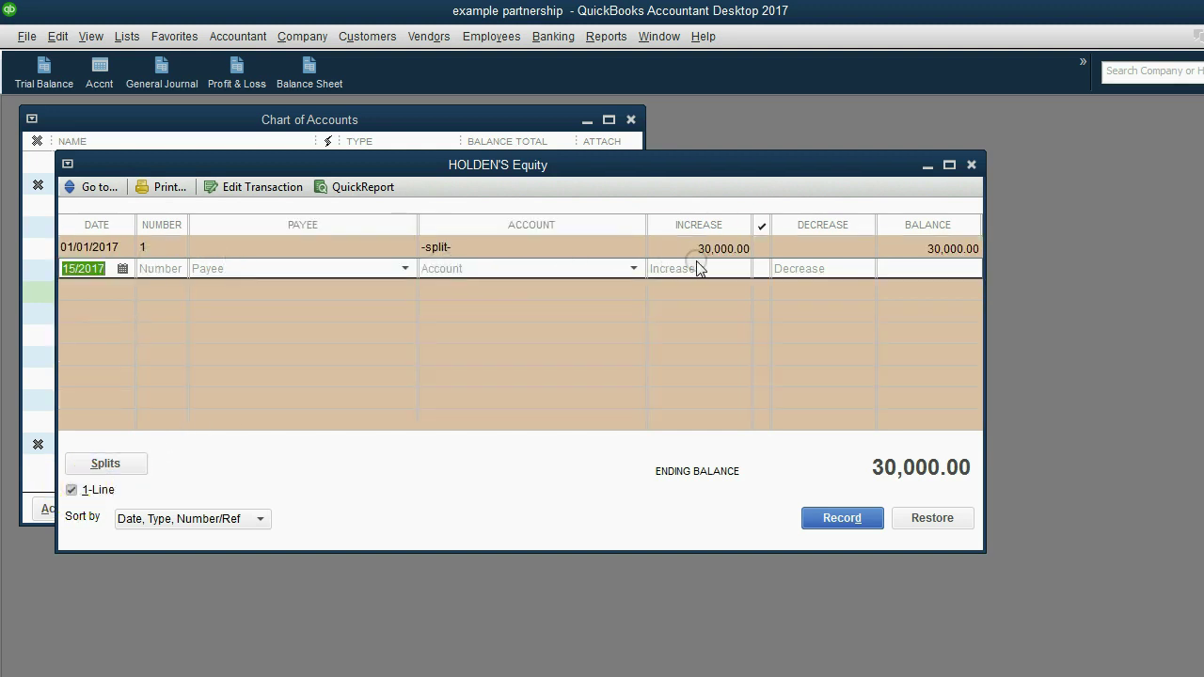
click(72, 490)
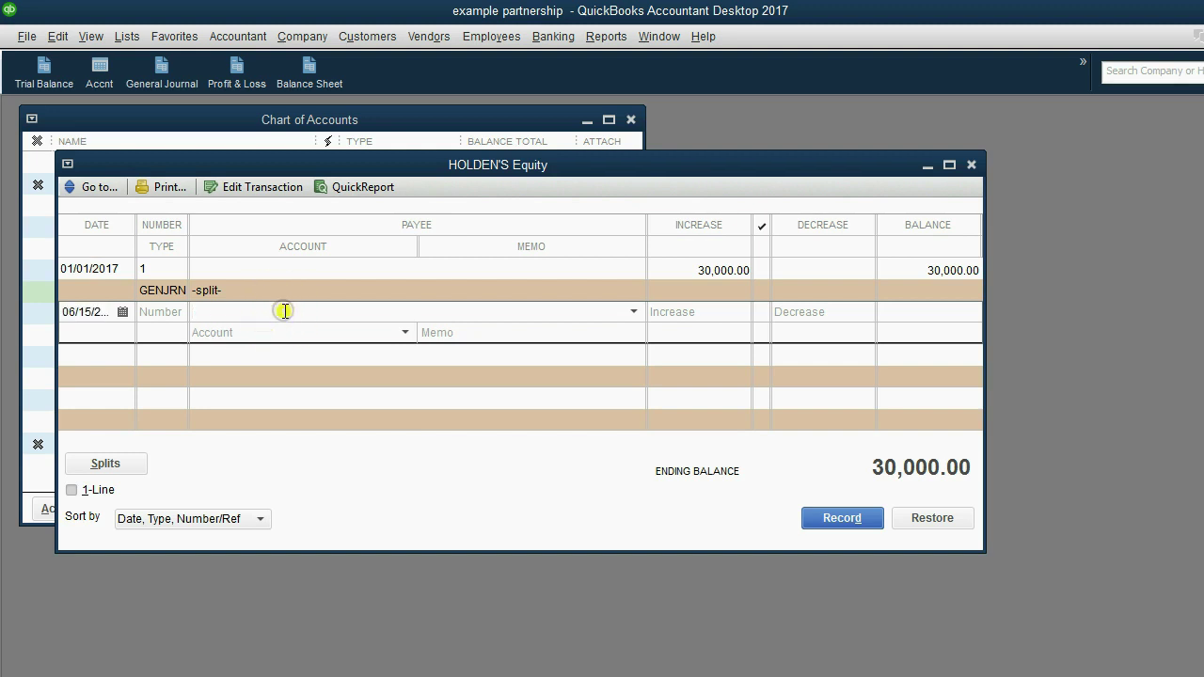
click(282, 329)
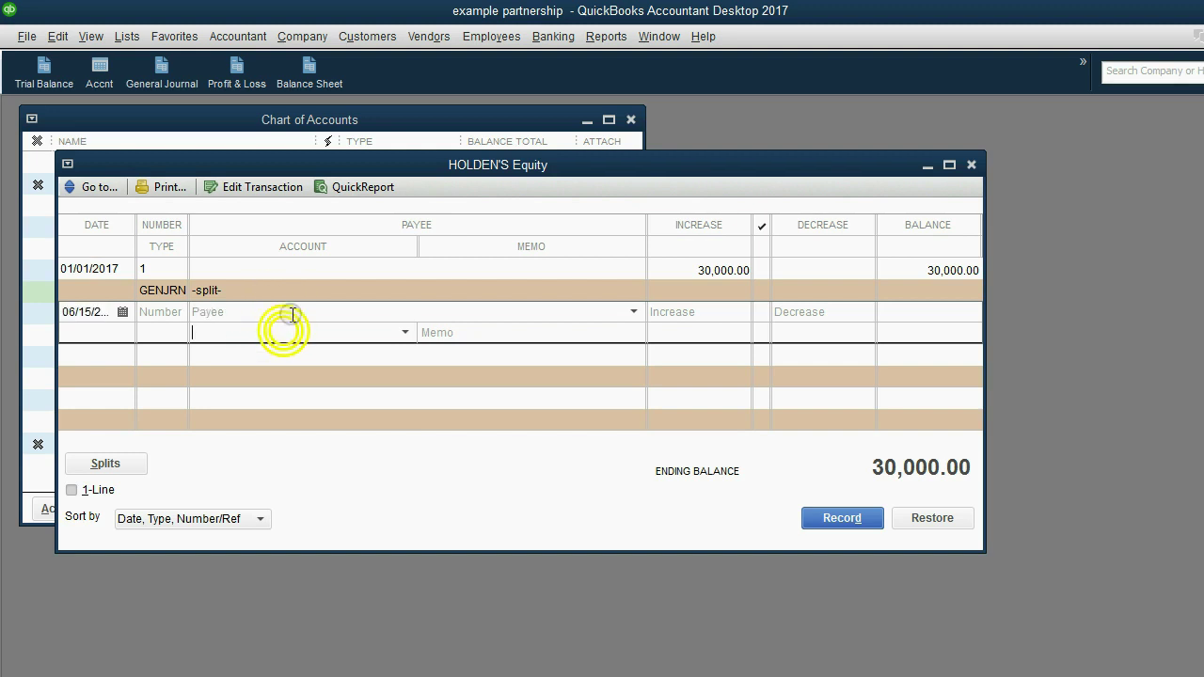
click(72, 490)
Date the new equity entry 04/05/2017 with number 61.
click(121, 268)
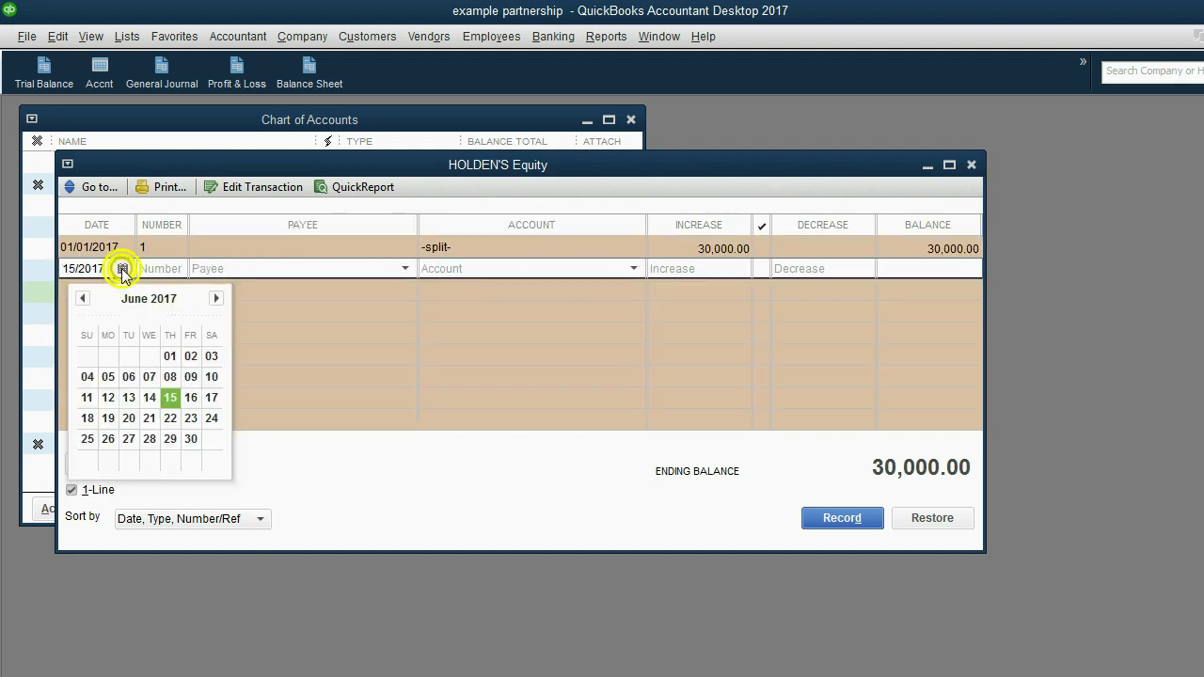
click(83, 298)
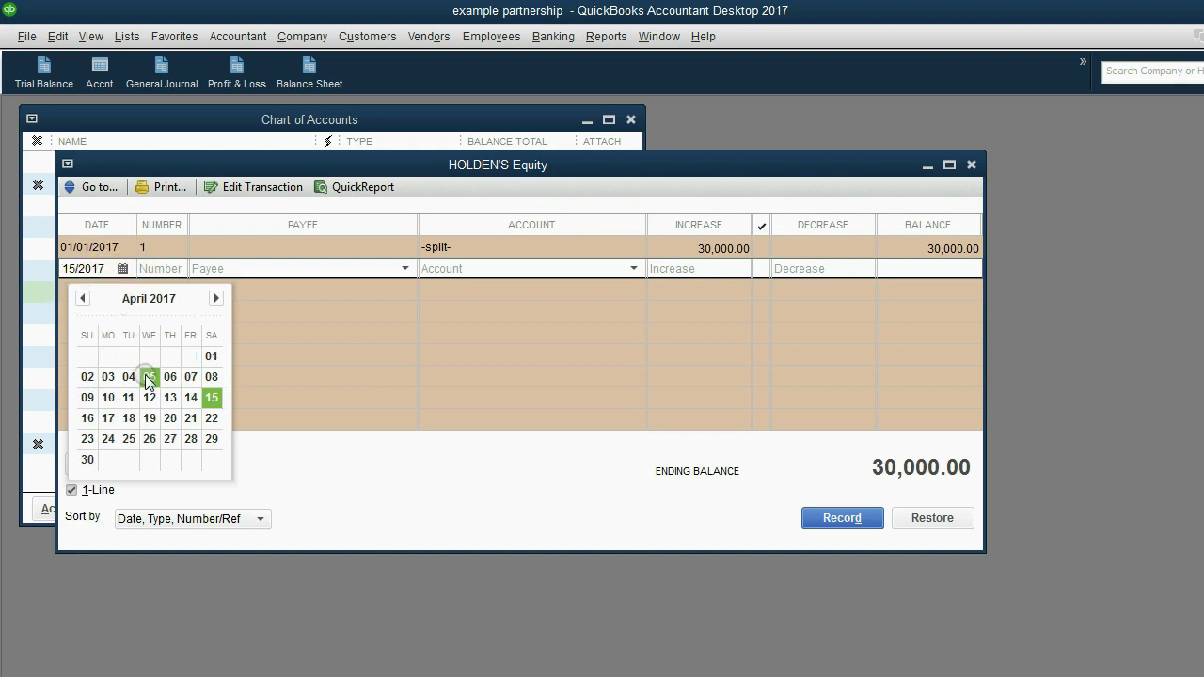
click(148, 381)
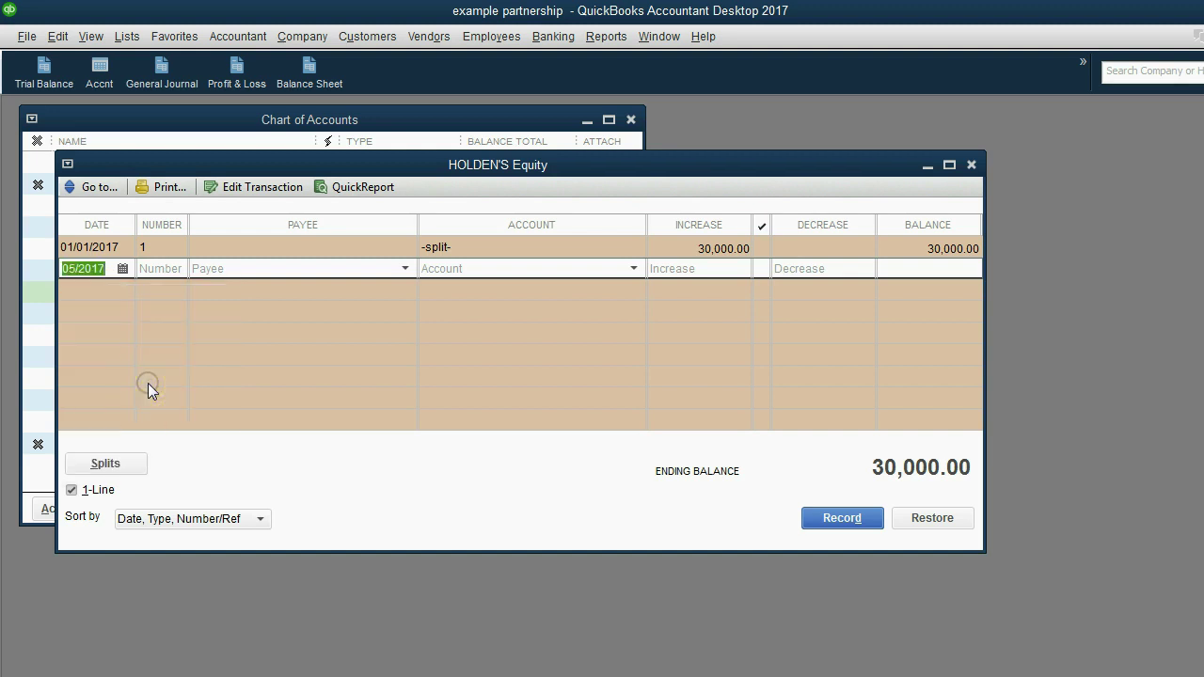
click(175, 269)
text(61)
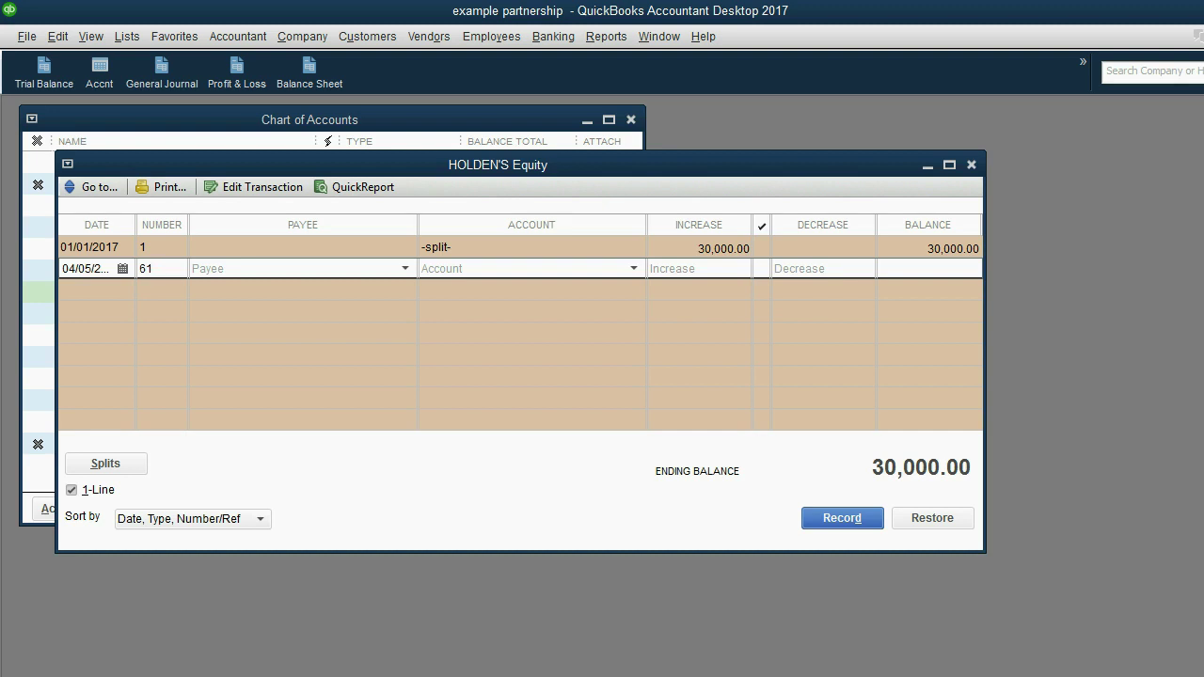
Charge the entry to the DELIVERY EXPENSE account.
click(405, 268)
click(401, 268)
click(406, 270)
click(407, 269)
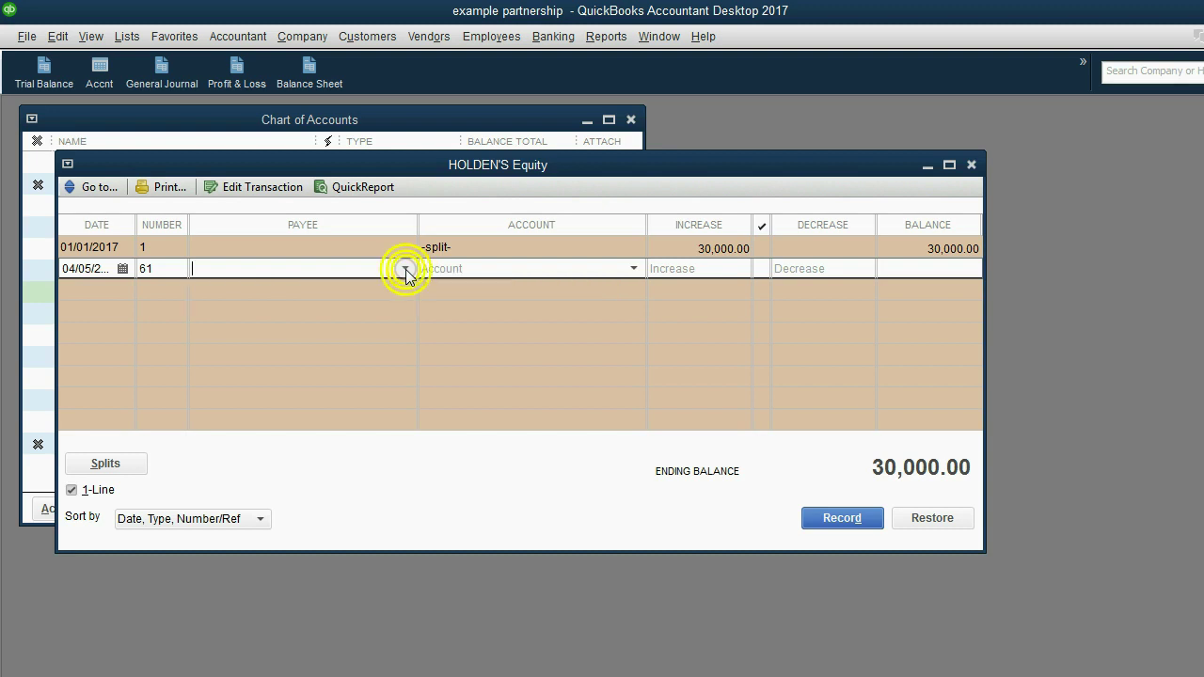
click(632, 269)
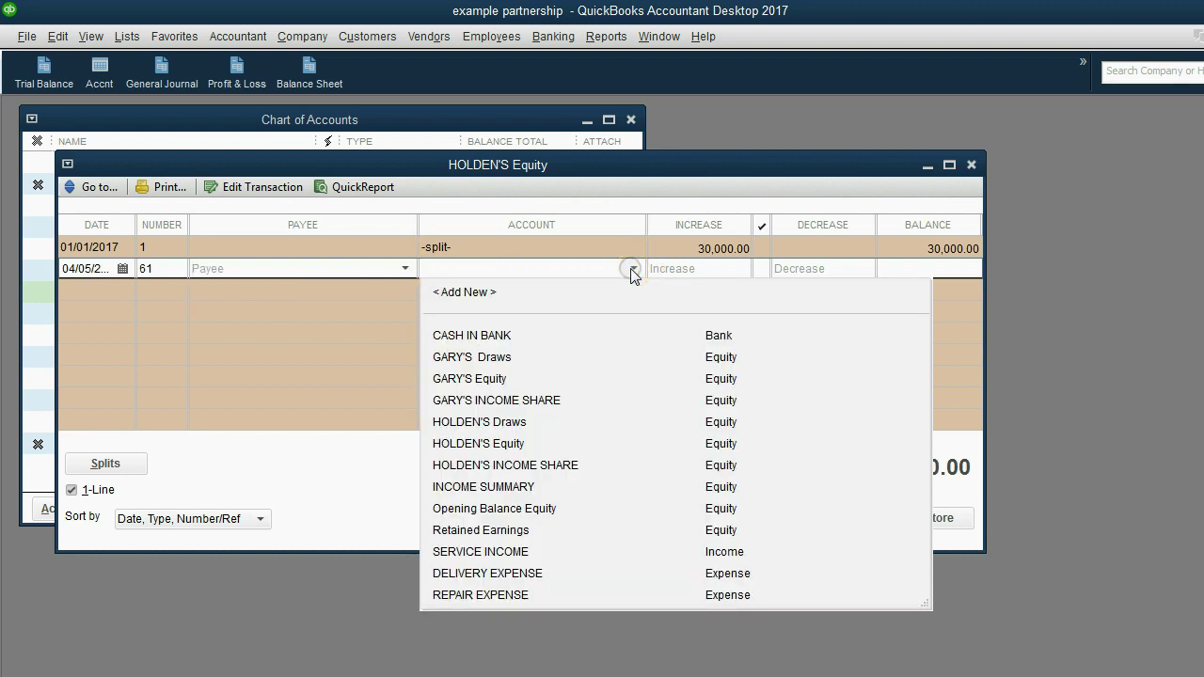
click(515, 572)
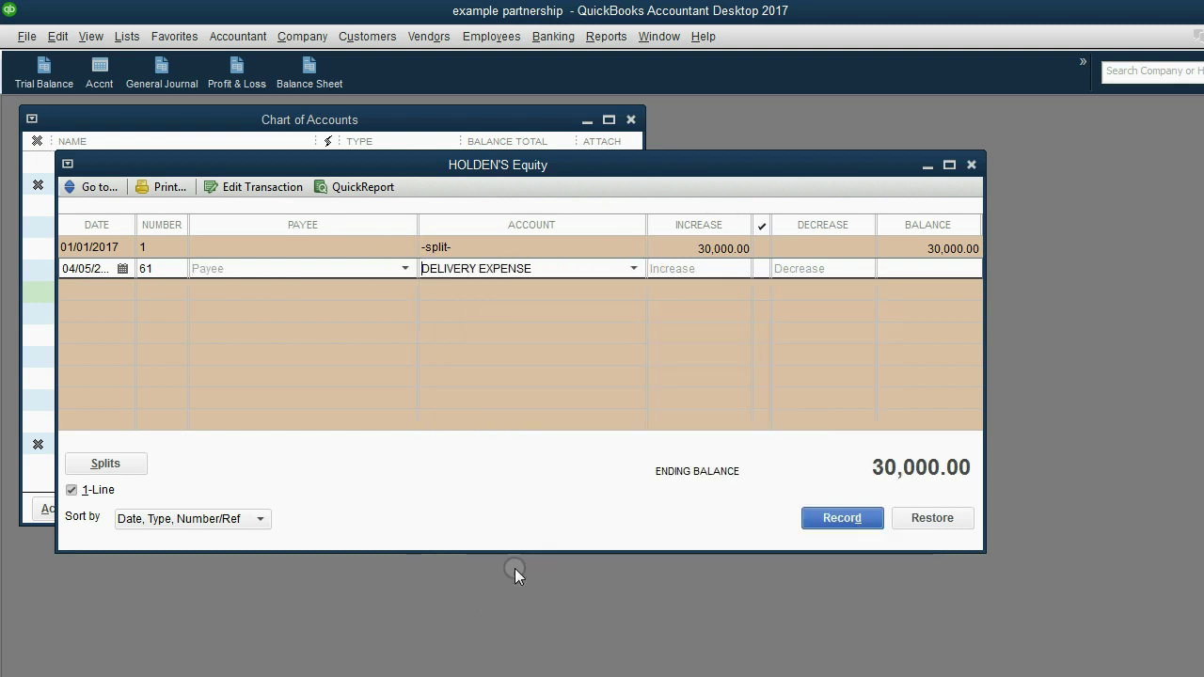
click(570, 271)
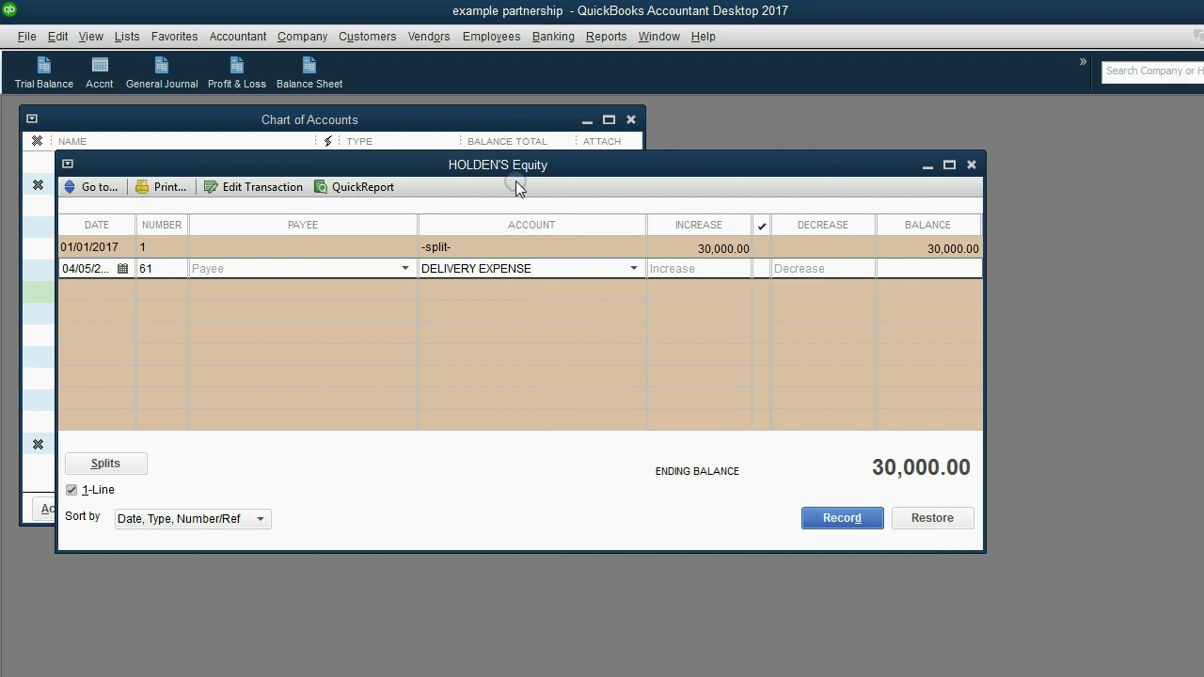
drag(517, 166, 546, 168)
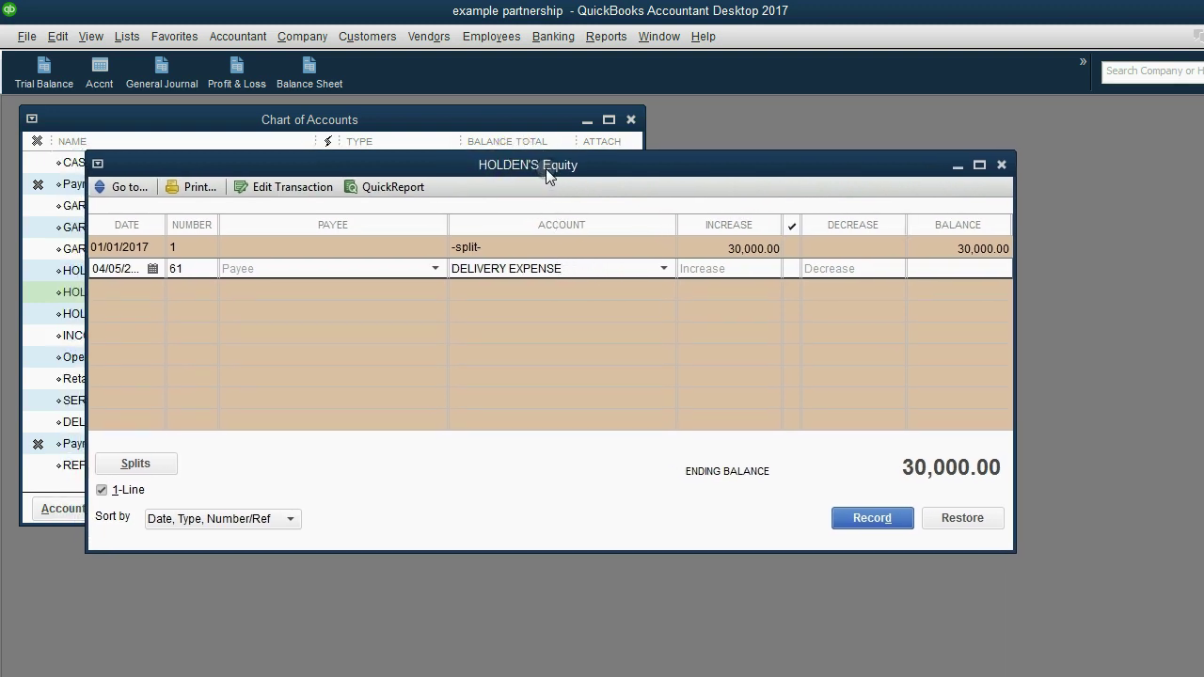
click(669, 234)
Record a 500.00 increase, bringing the HOLDEN'S Equity balance to 30,500.00.
click(709, 268)
text(500)
key(Tab)
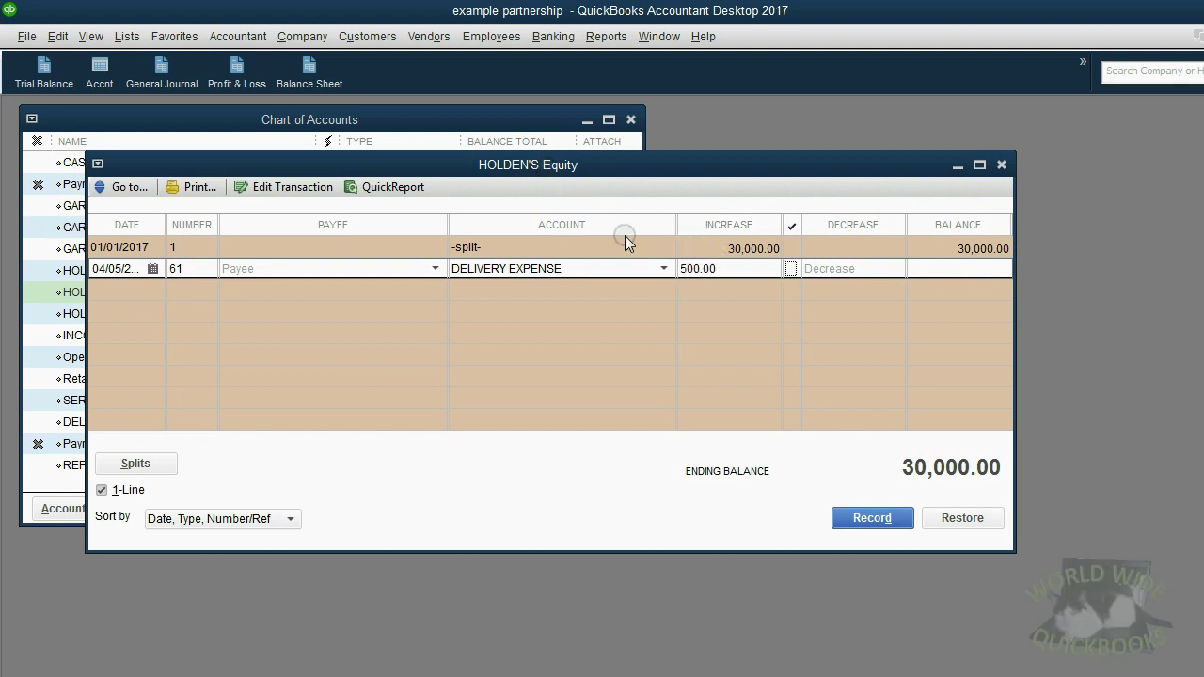
key(Tab)
key(Return)
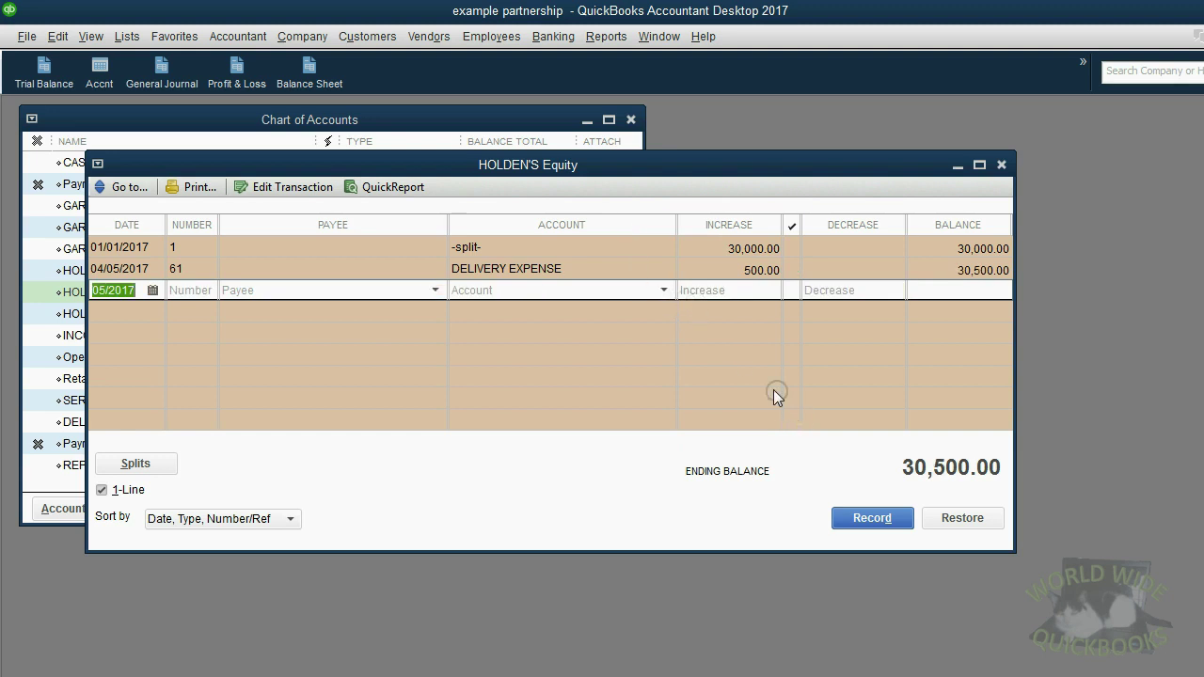
click(740, 270)
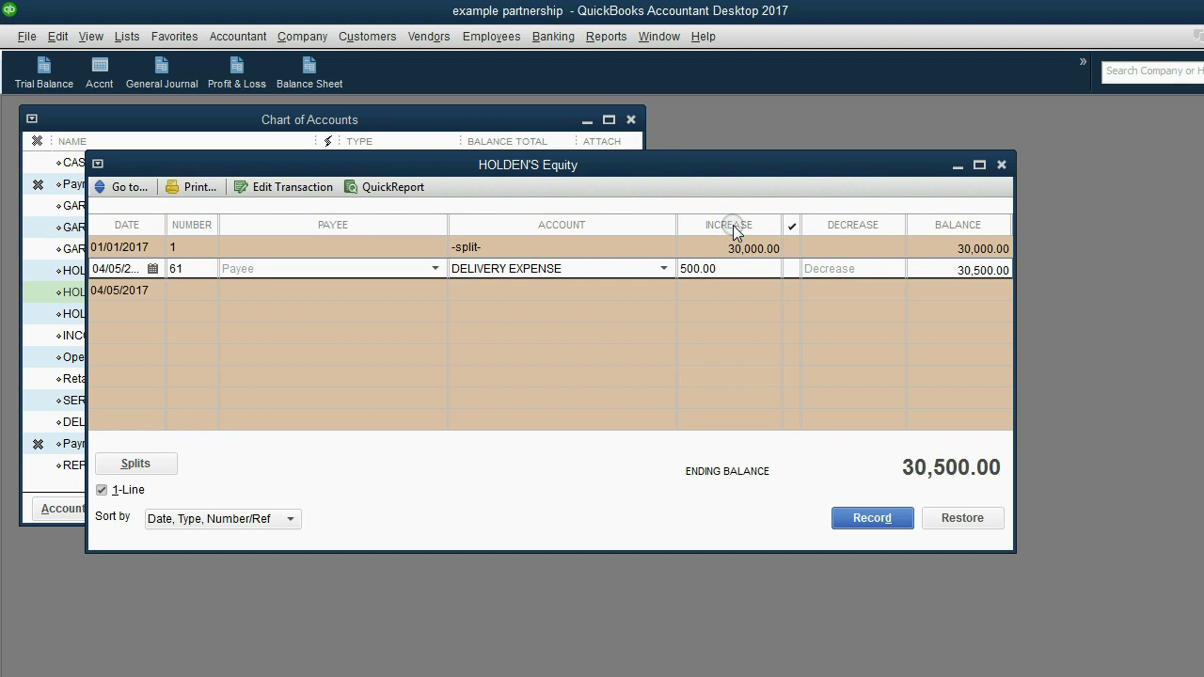
click(598, 171)
click(721, 268)
click(925, 469)
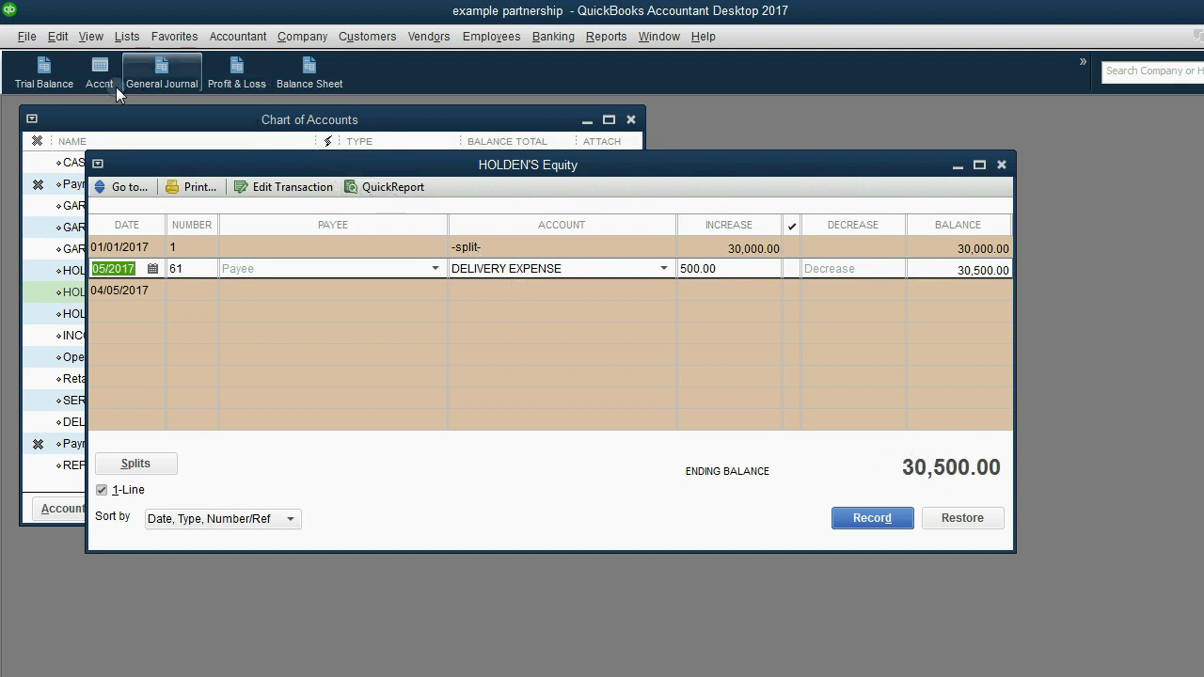
Confirm HOLDEN'S Equity 30,500.00 and DELIVERY EXPENSE 500.00 on the Trial Balance, then reveal the customer-tracking caution.
click(56, 78)
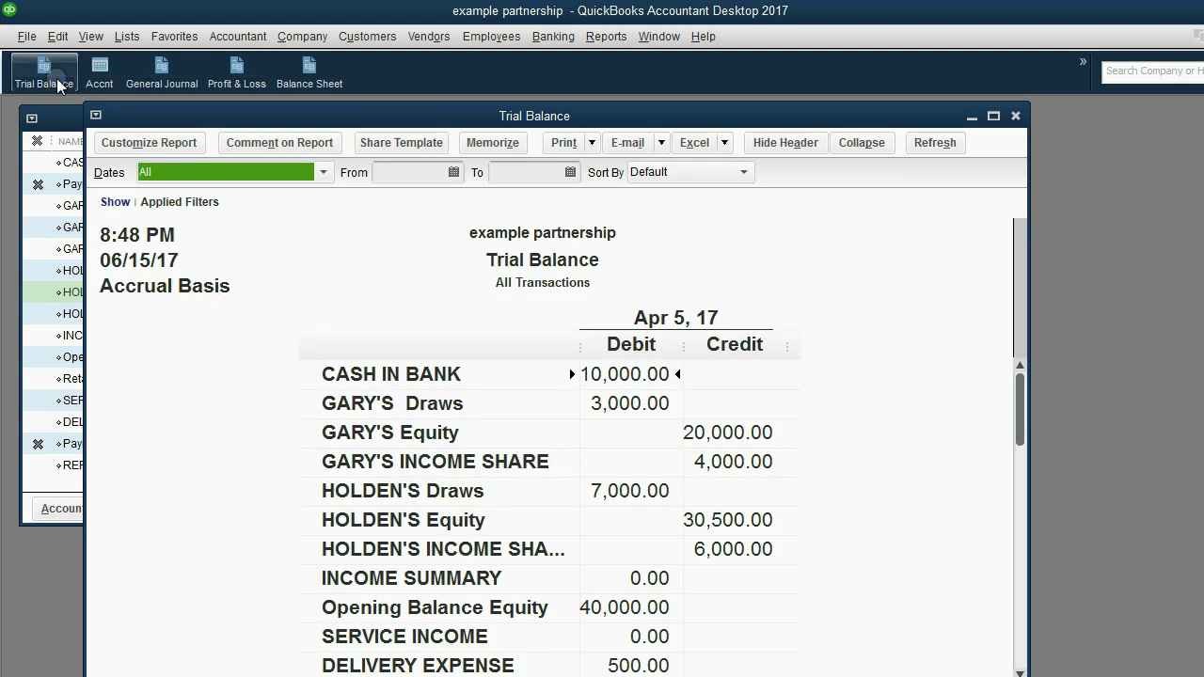
click(398, 523)
click(722, 519)
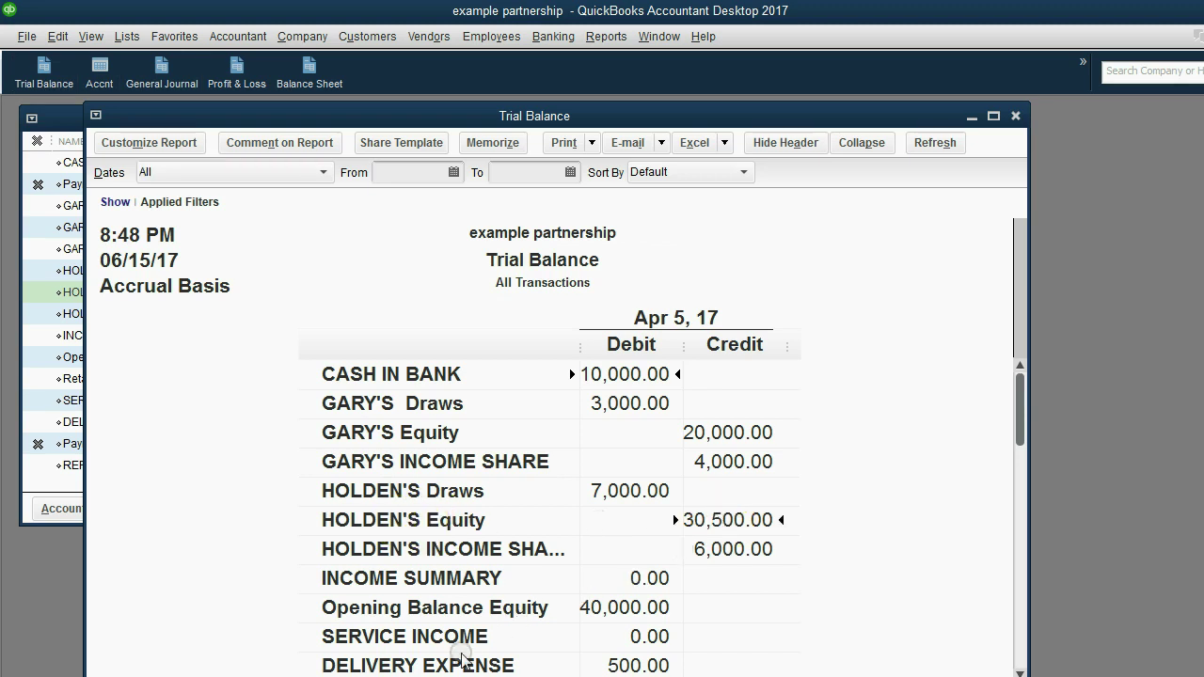
click(625, 668)
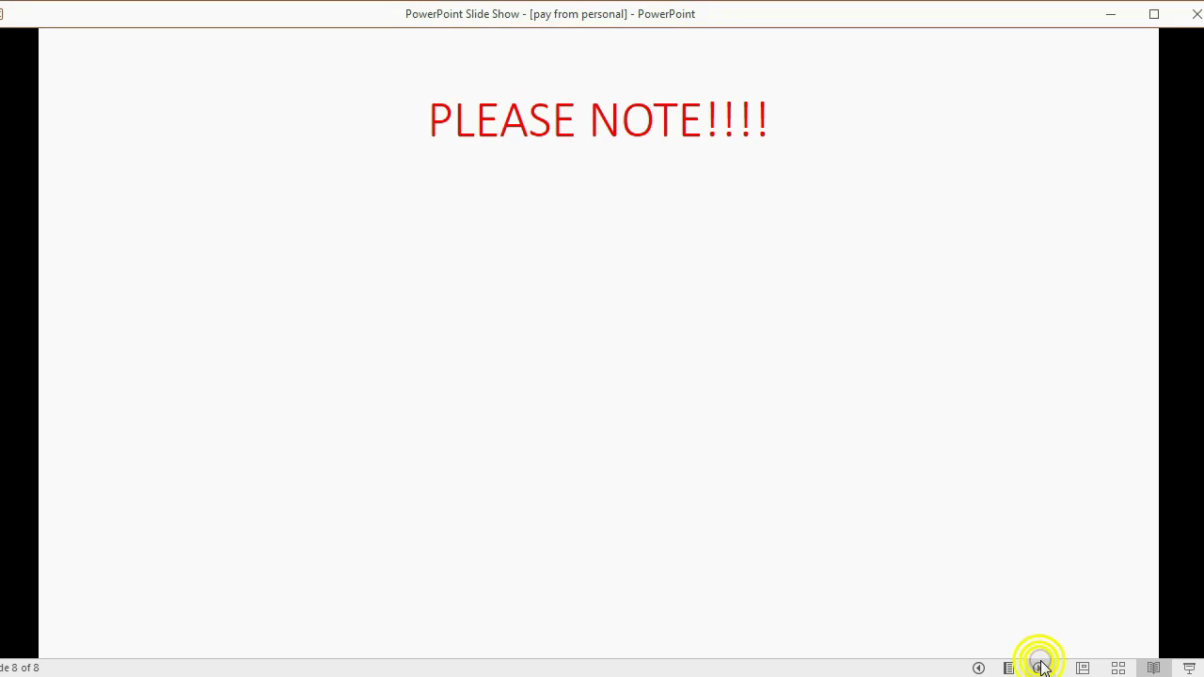
click(1038, 667)
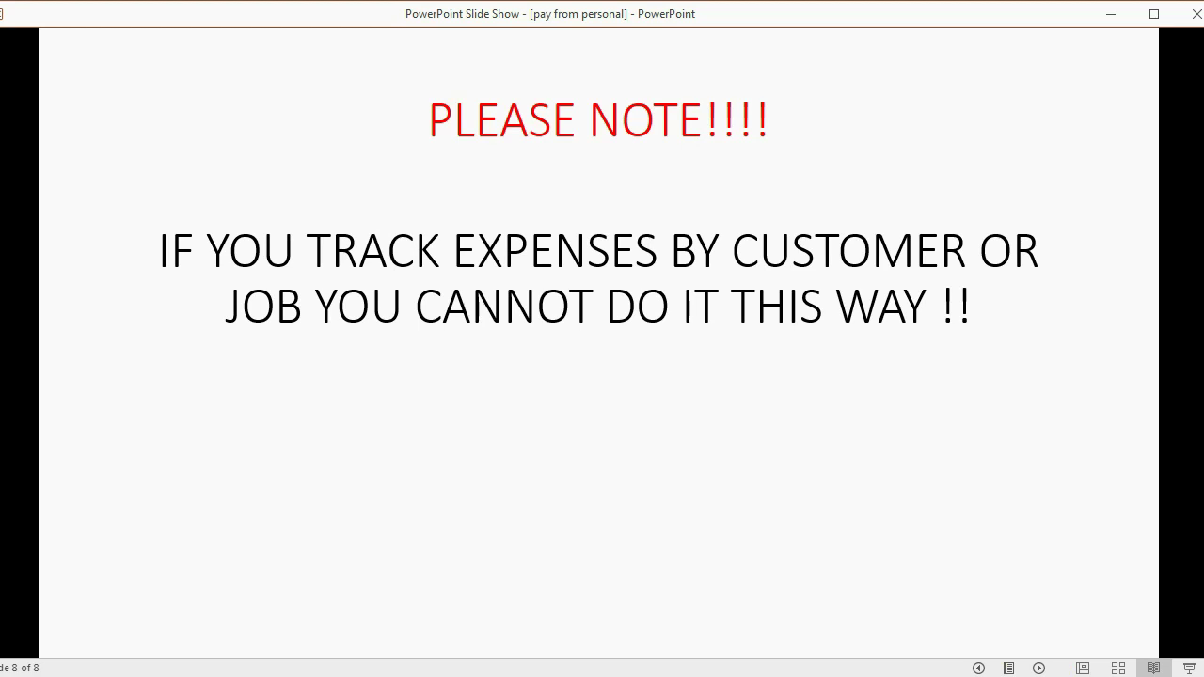
Reveal the PLEASE NOTE slide's advice to watch the following video for correct entry.
key(Right)
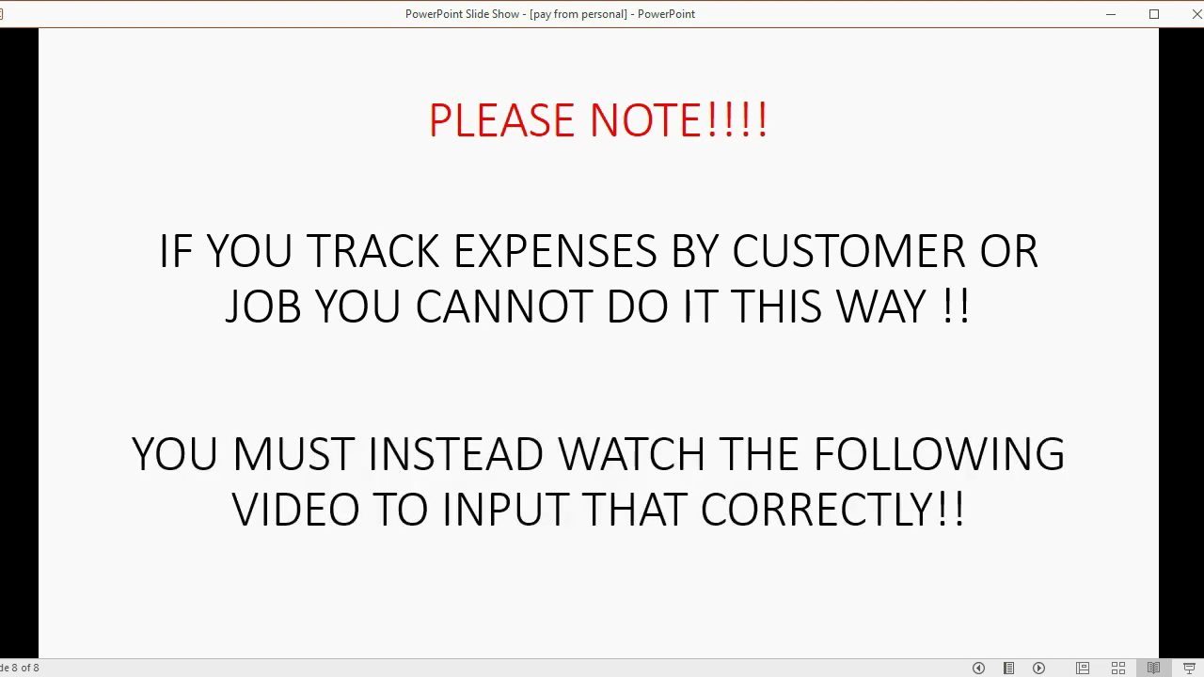